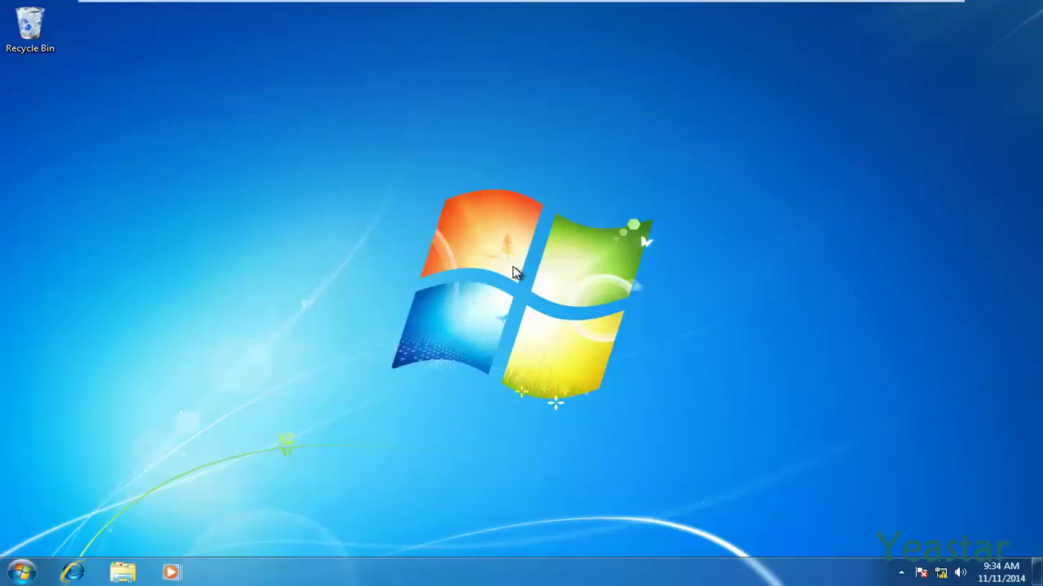
- Open the TCP/IPv4 properties of the Local Area Connection in Network and Sharing Center
left_click(941, 574)
left_click(887, 531)
left_click(764, 248)
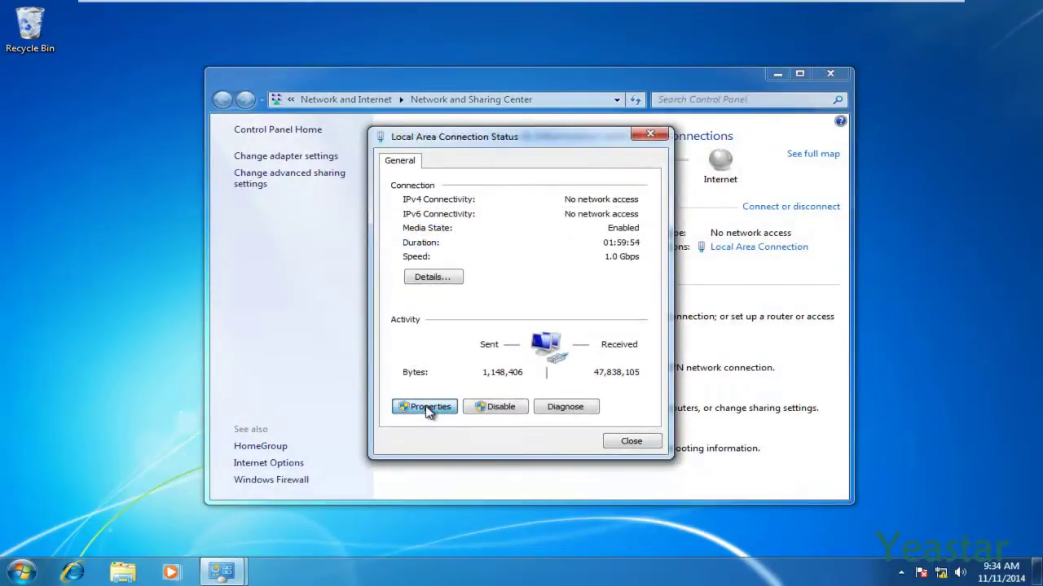
left_click(429, 408)
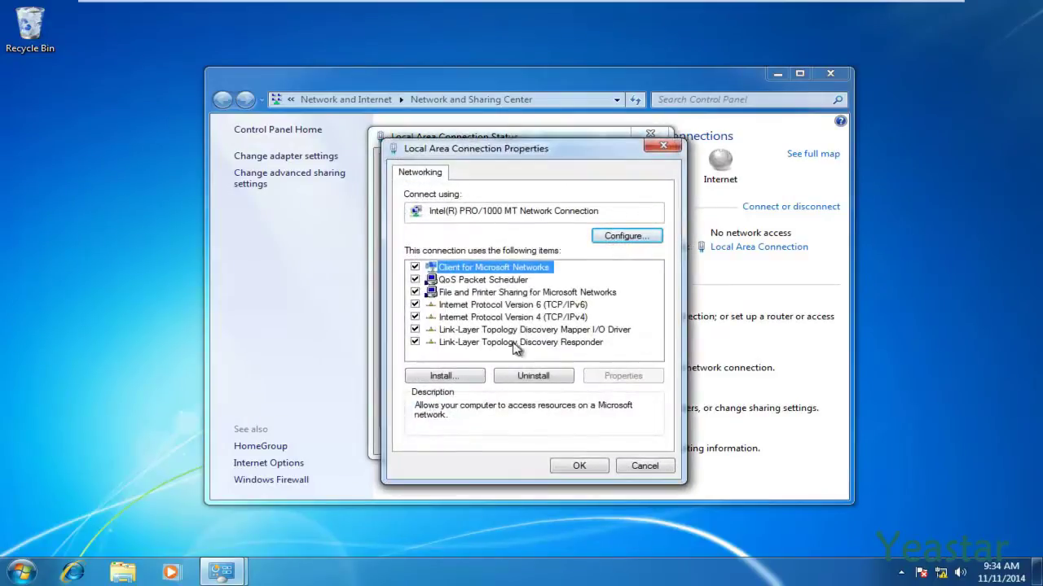
double_click(522, 319)
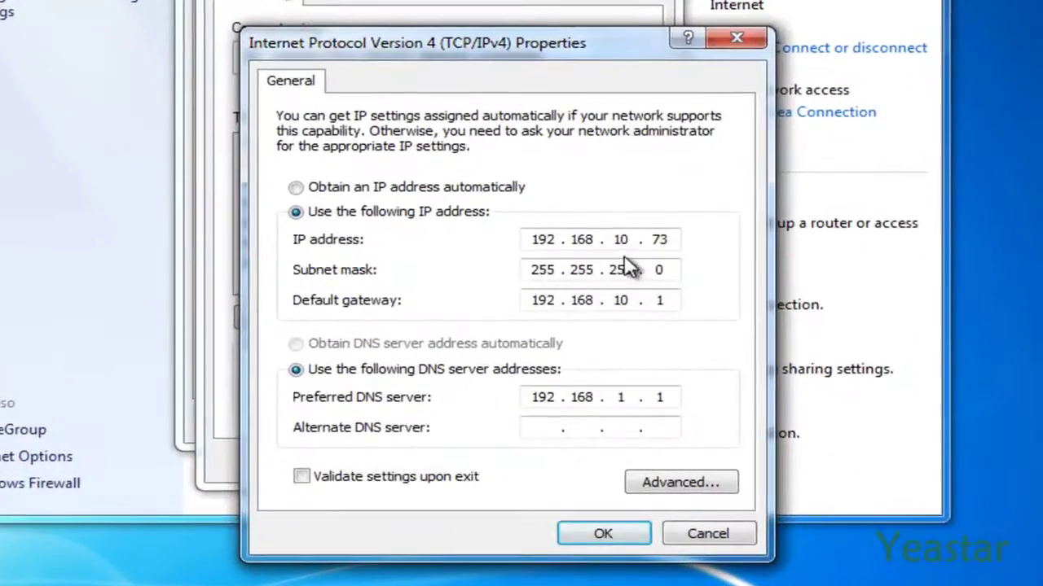
- Change the PC's IP to 192.168.5.73 and gateway to 192.168.5.1, then close the windows
double_click(627, 263)
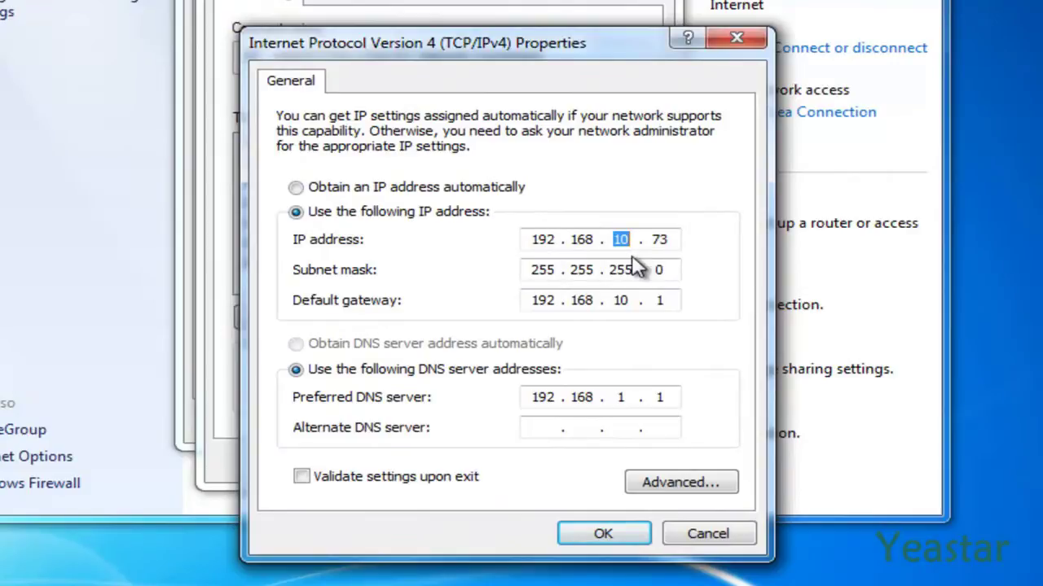
type("5")
double_click(630, 300)
type("5")
left_click(580, 534)
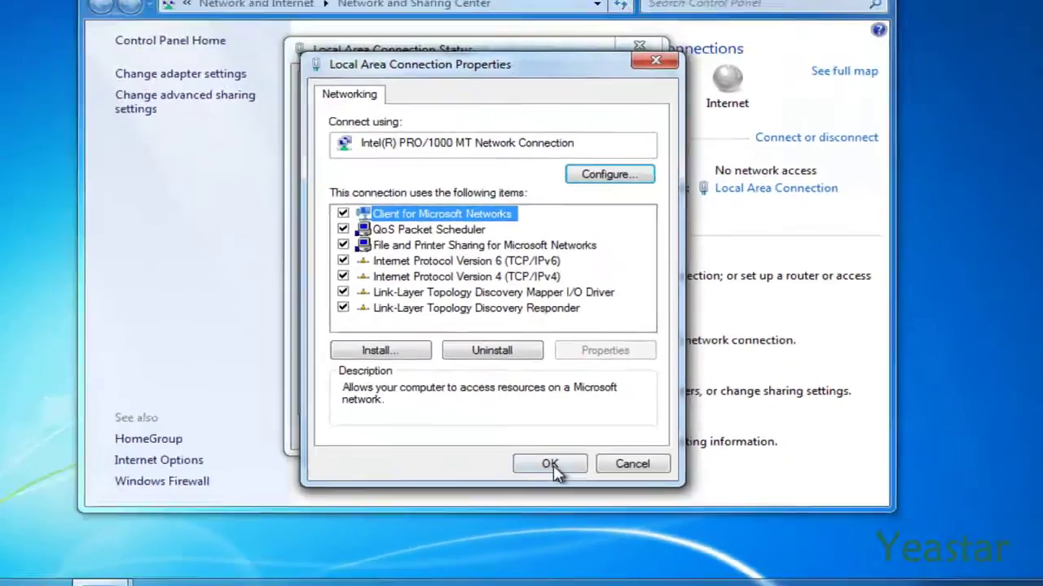
left_click(521, 458)
left_click(613, 446)
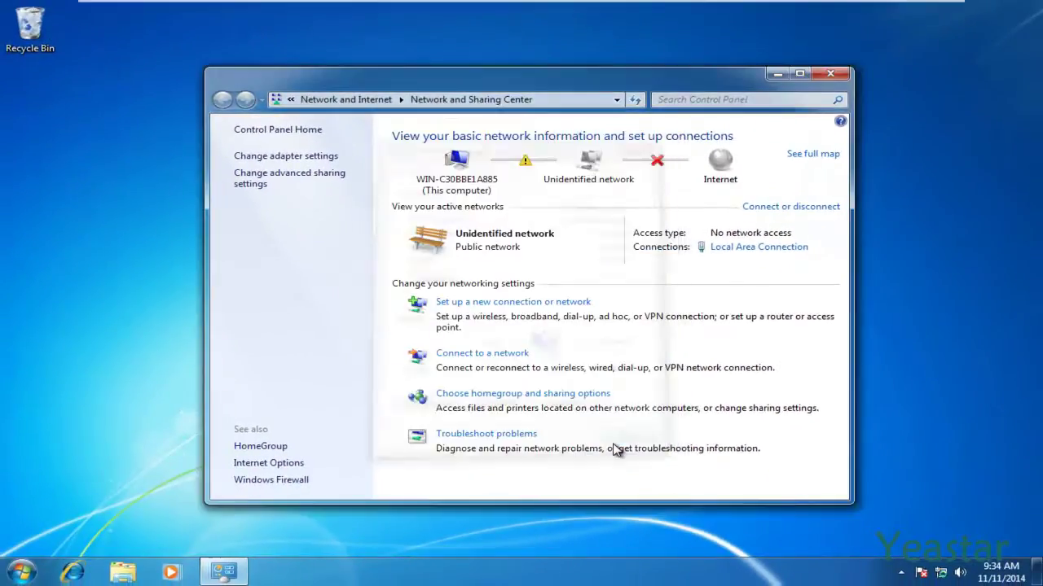
left_click(831, 75)
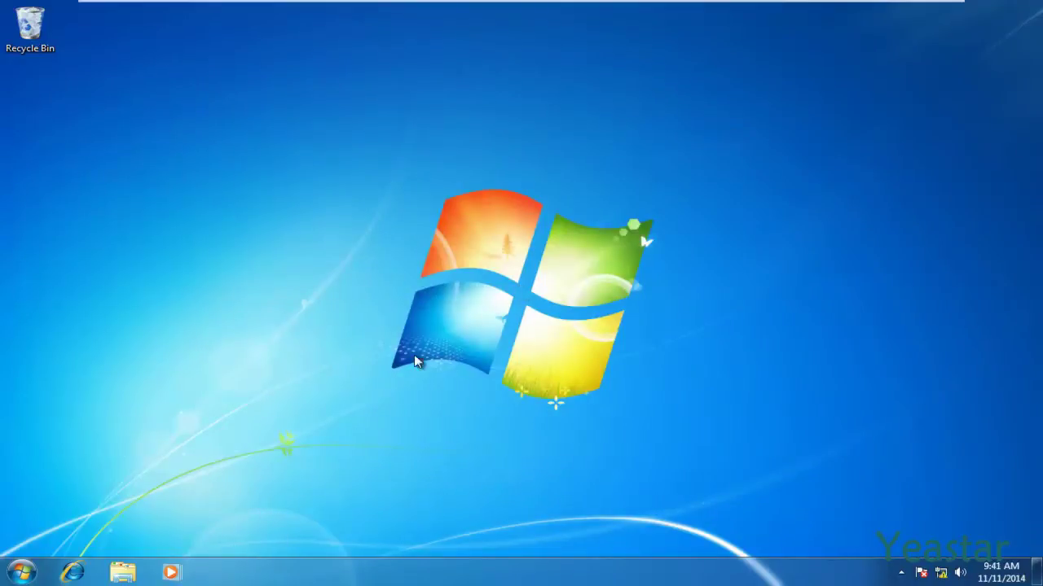
left_click(73, 572)
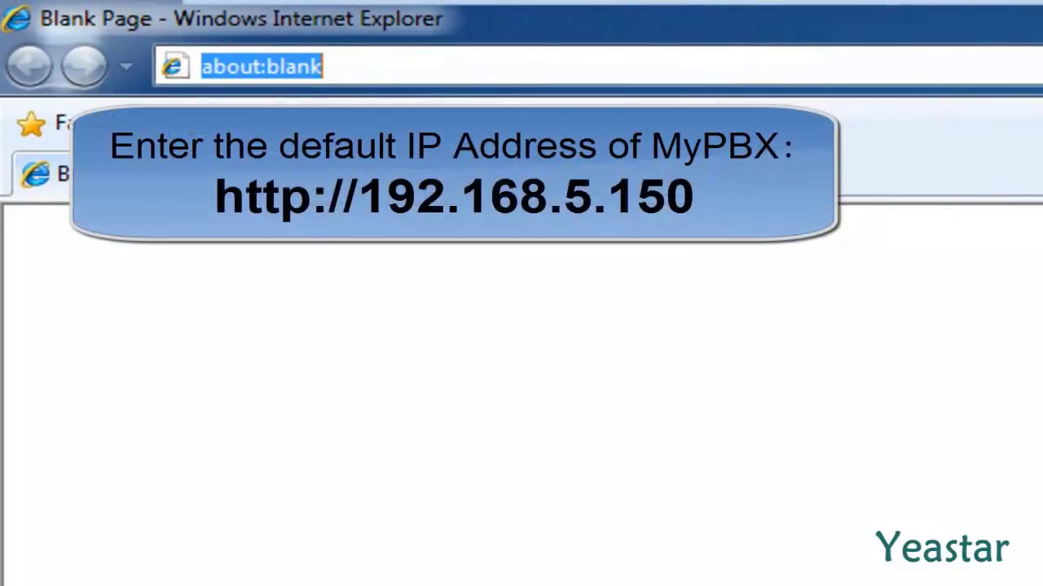
type("http")
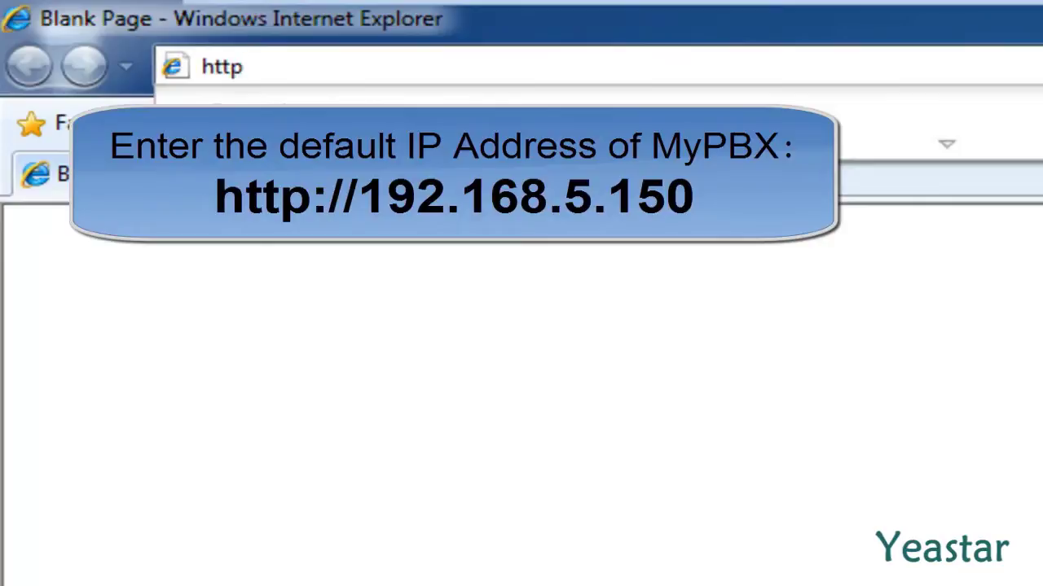
type("://192")
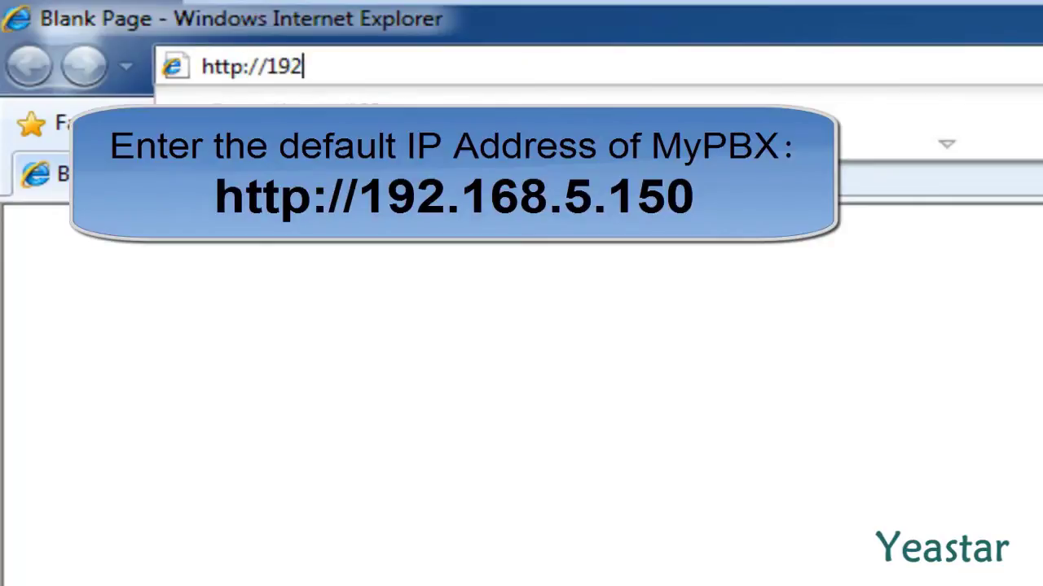
type(".168.5.150")
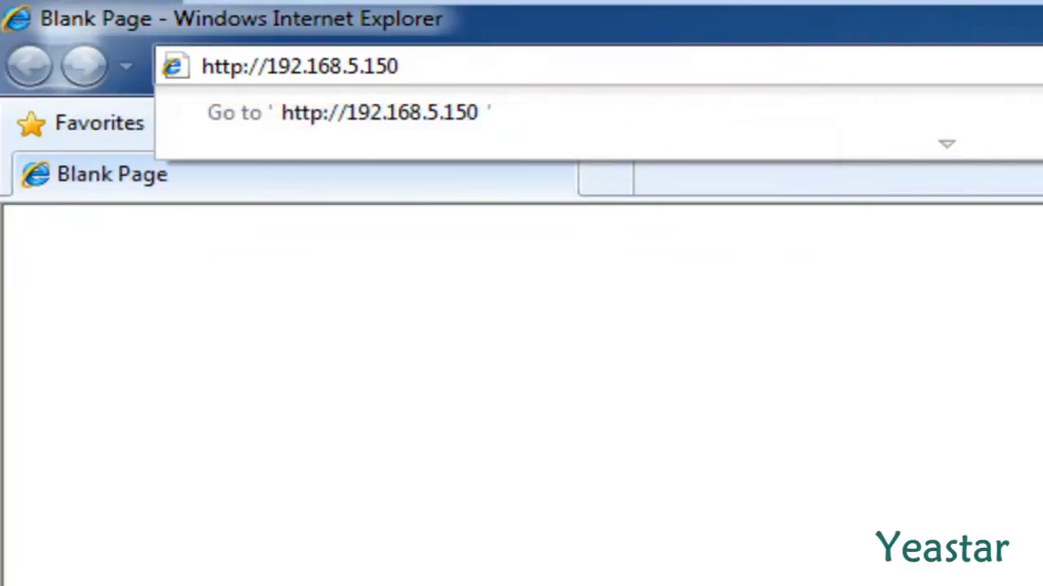
key("Return")
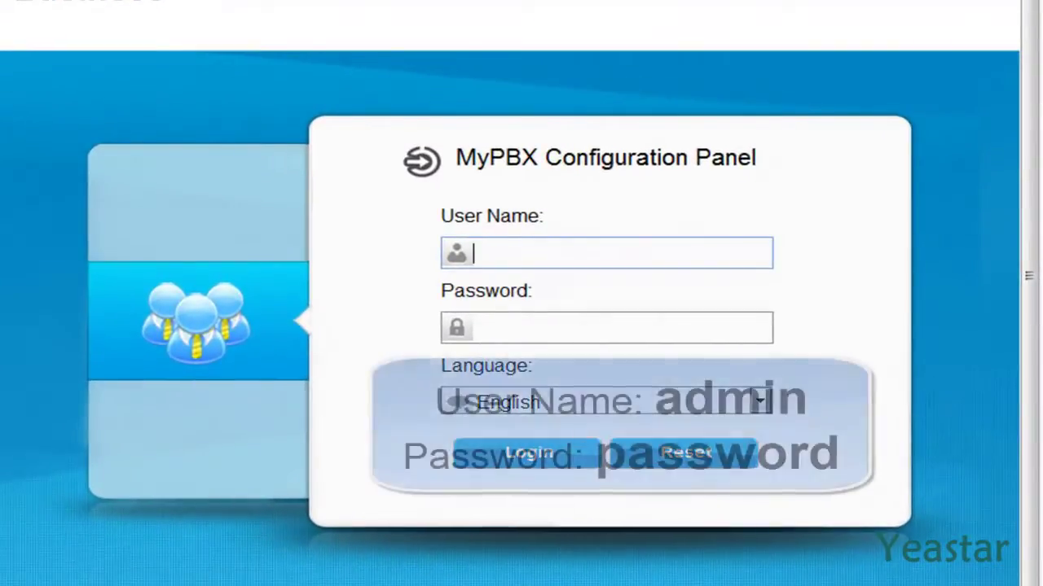
- Log in with the administrator credentials, with English as the interface language
type("admin")
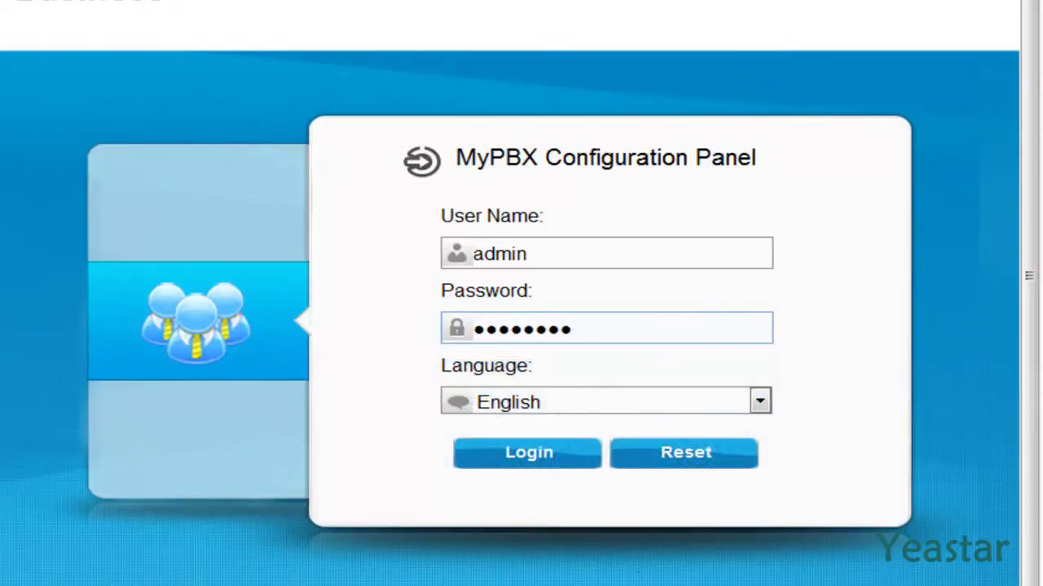
left_click(768, 412)
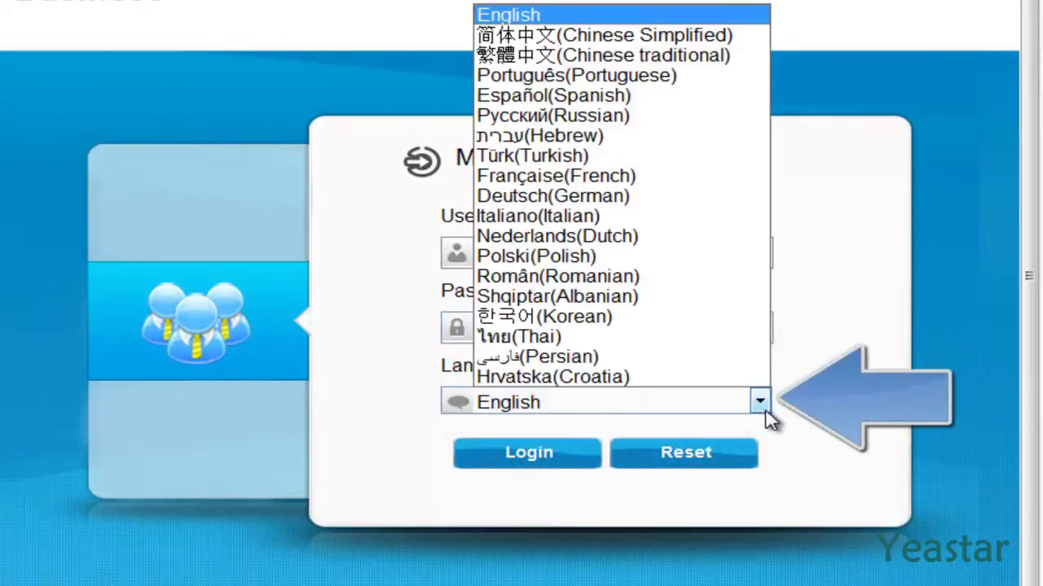
left_click(688, 18)
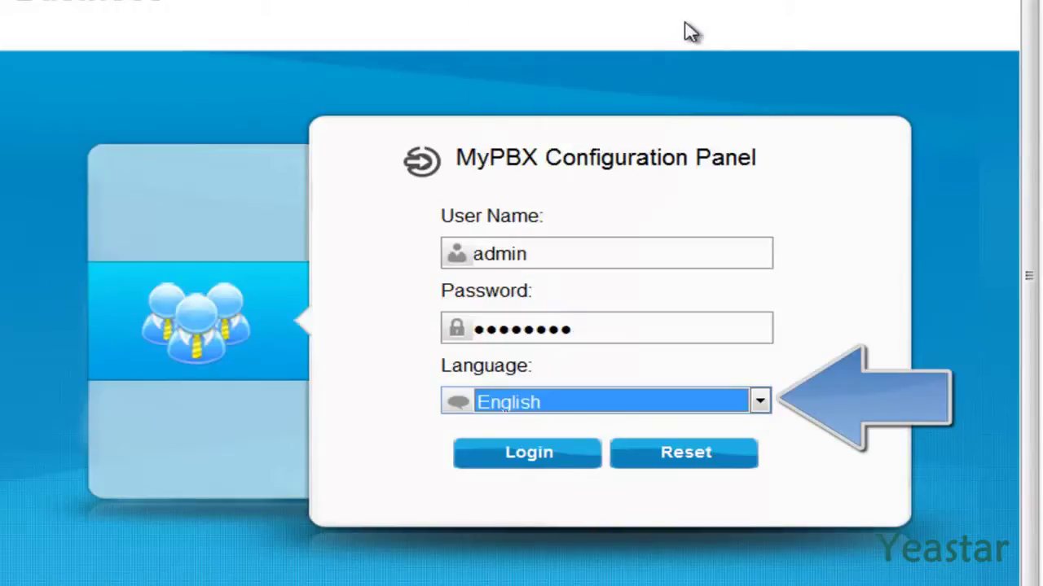
left_click(493, 460)
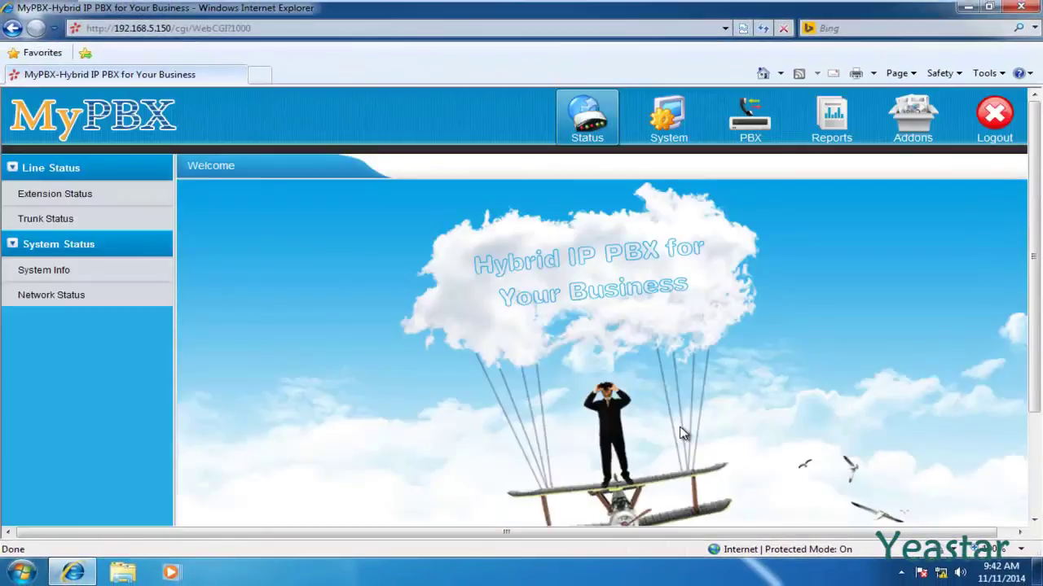
- Set the PBX LAN IP to 192.168.10.107 with gateway 192.168.10.1 and save
left_click(648, 337)
left_click(669, 140)
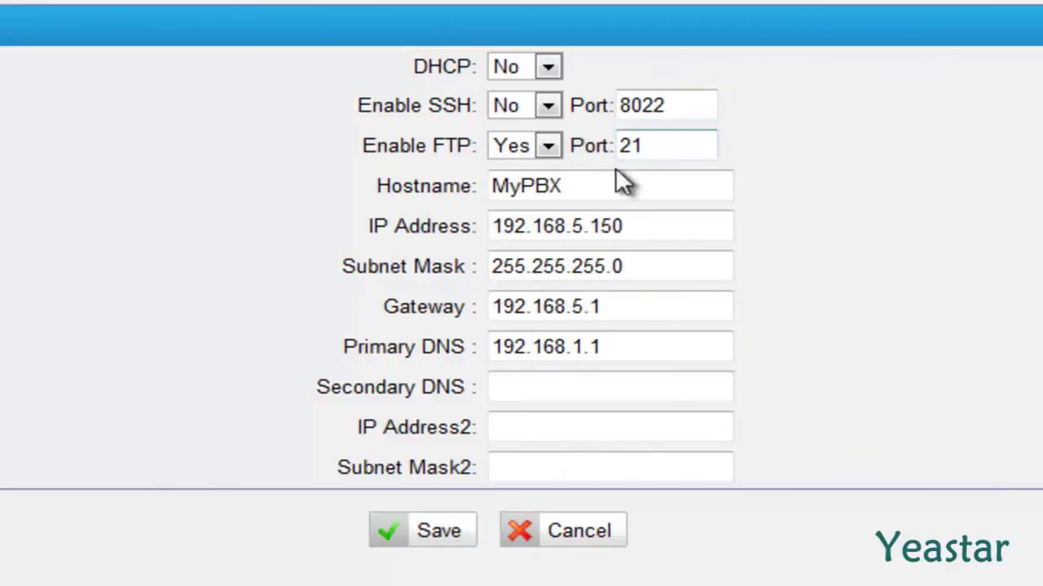
left_click(603, 226)
double_click(592, 225)
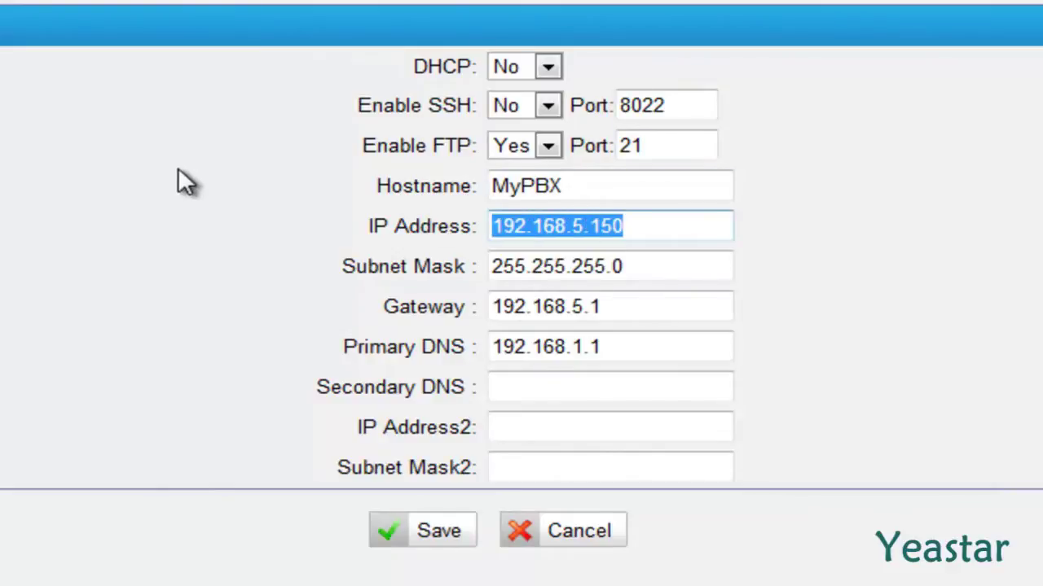
type("192.168")
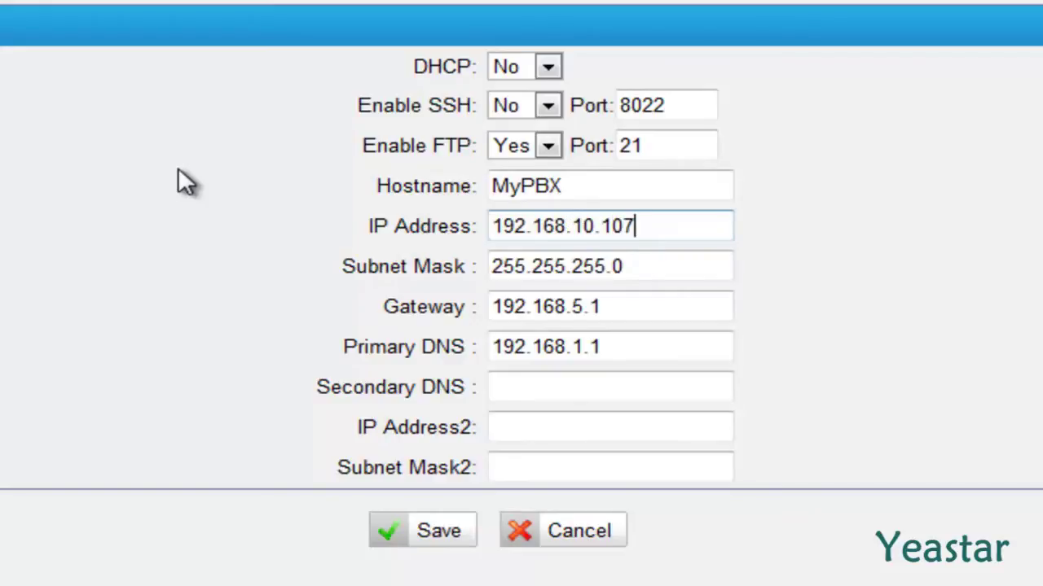
key("Tab")
key("Tab")
type("1")
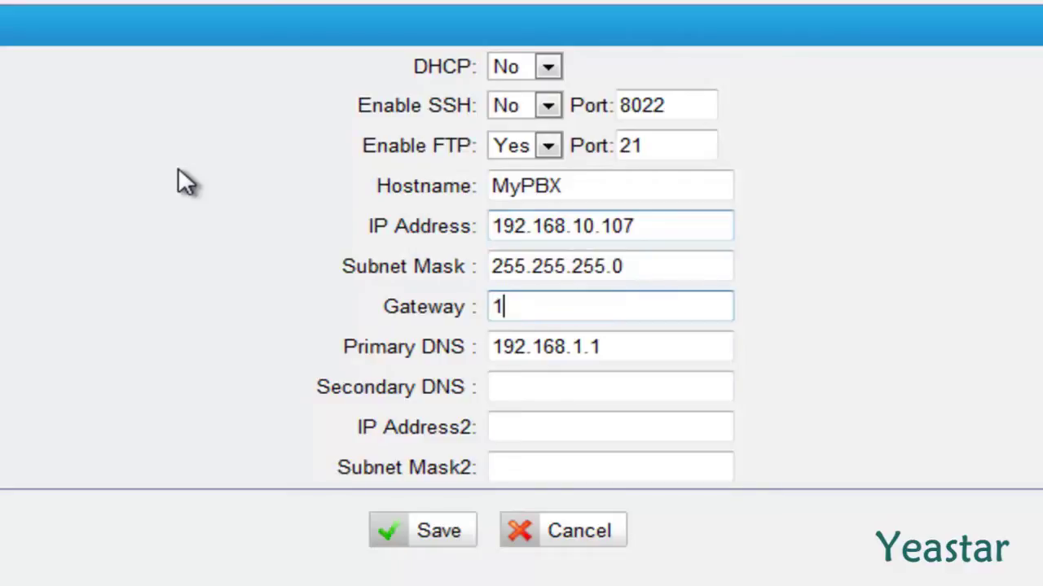
type("92.168.10.1")
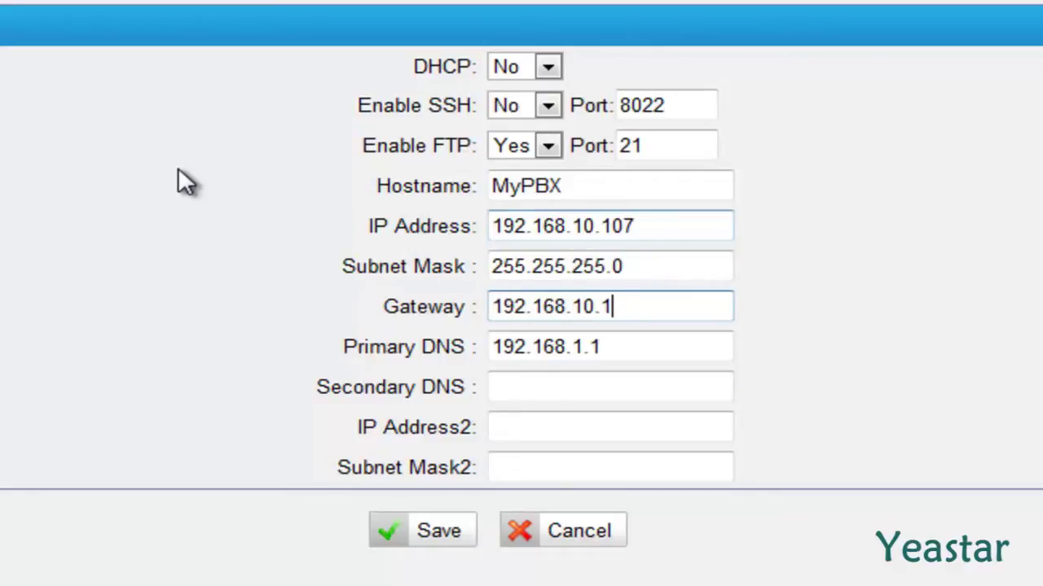
left_click(416, 530)
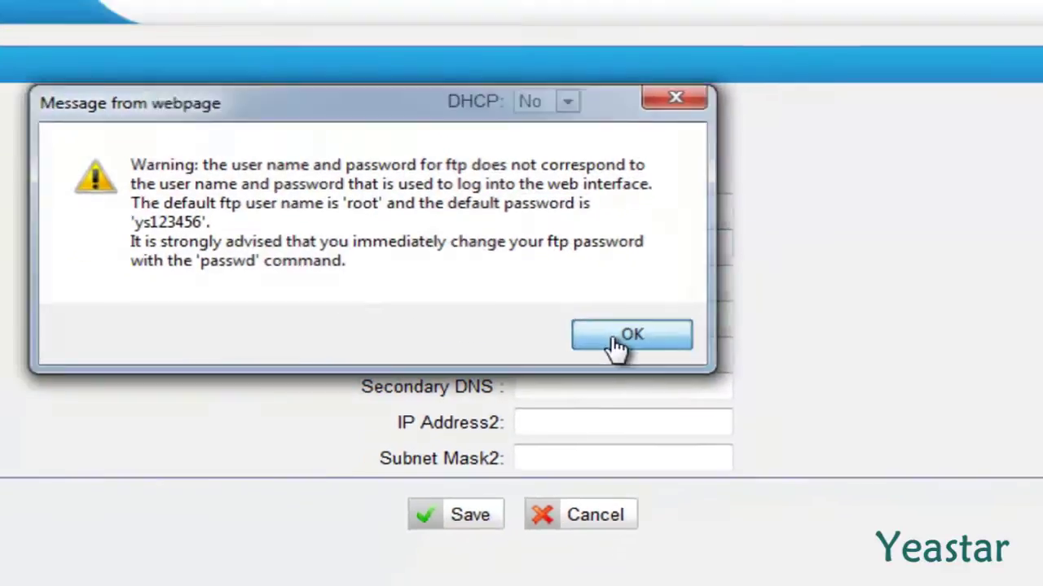
- Acknowledge the FTP password warning and reboot the PBX
left_click(597, 330)
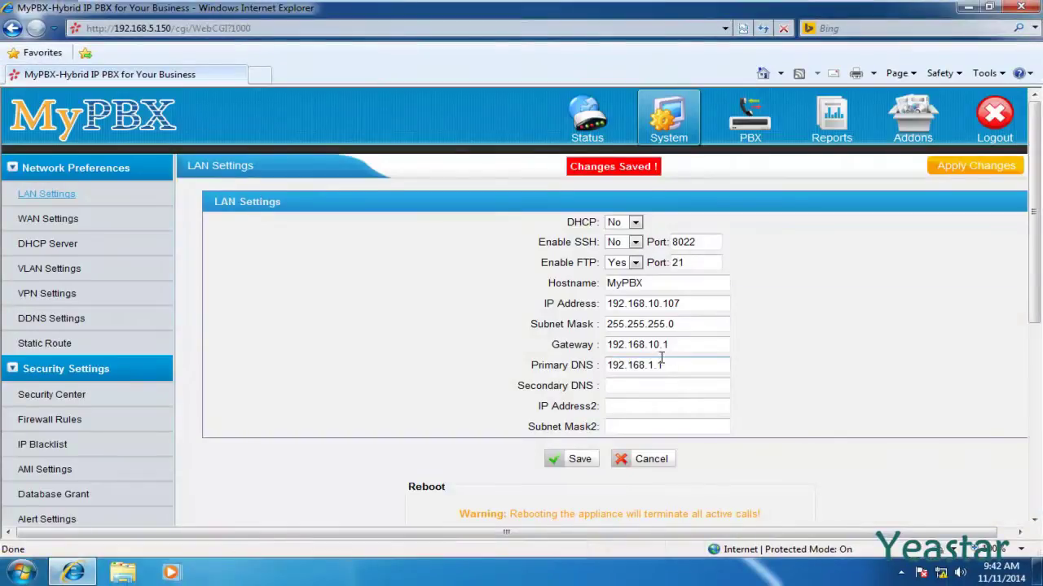
scroll(660, 358, "down", 2)
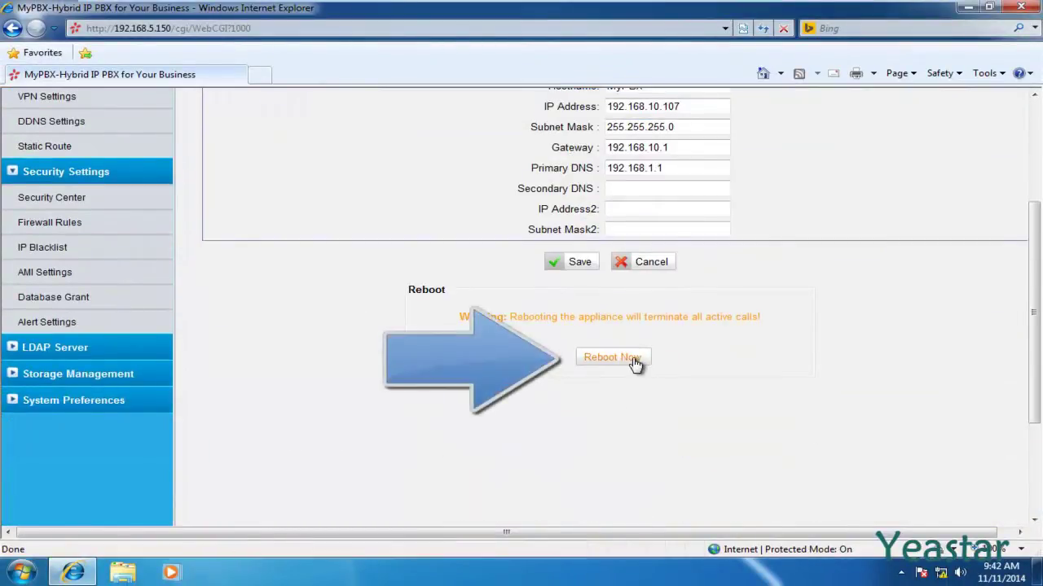
left_click(634, 361)
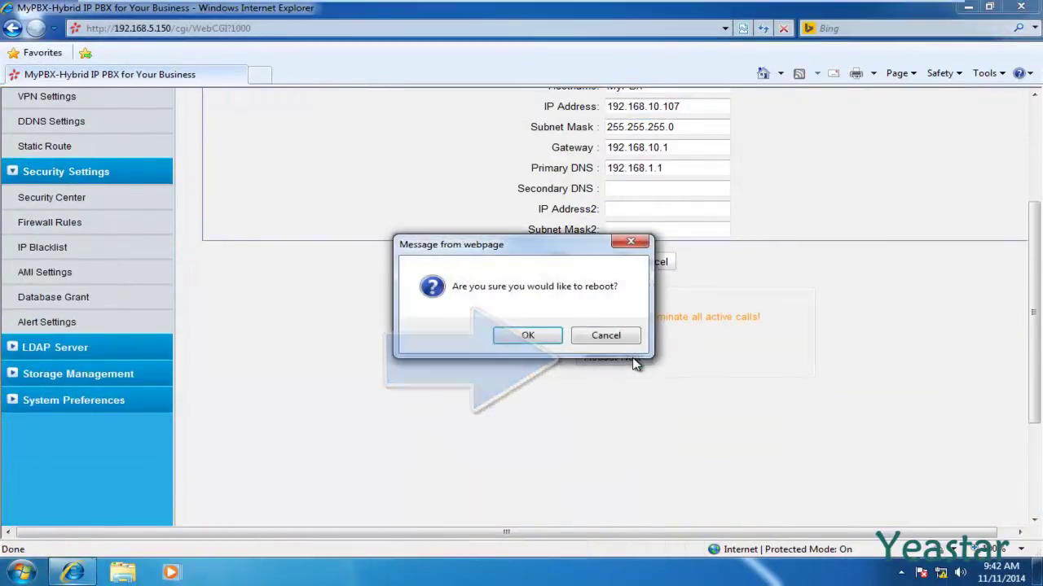
left_click(527, 336)
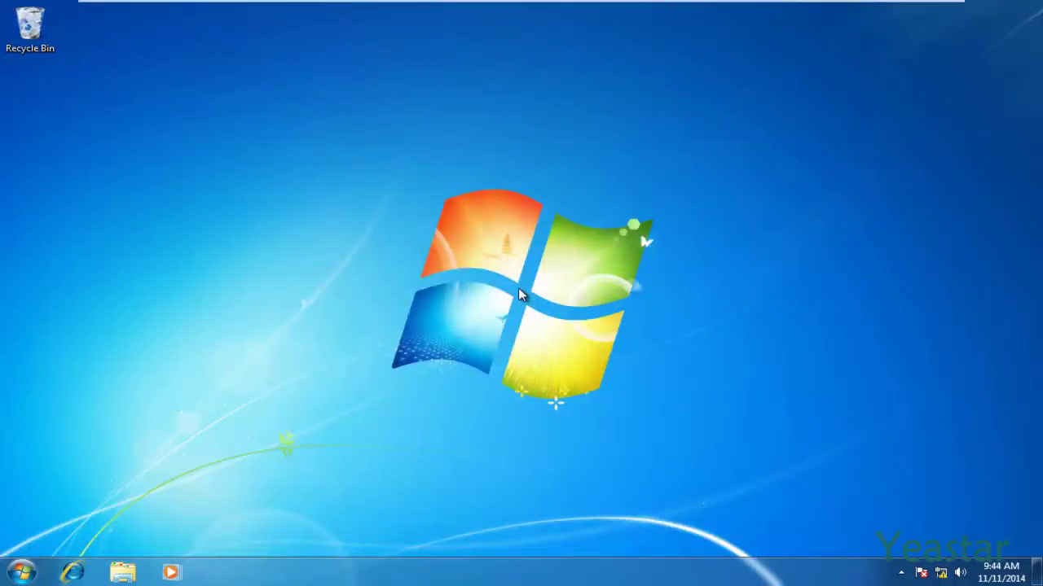
- Change the PC's IPv4 address to 192.168.10.73 with gateway 192.168.10.1
left_click(940, 573)
left_click(922, 532)
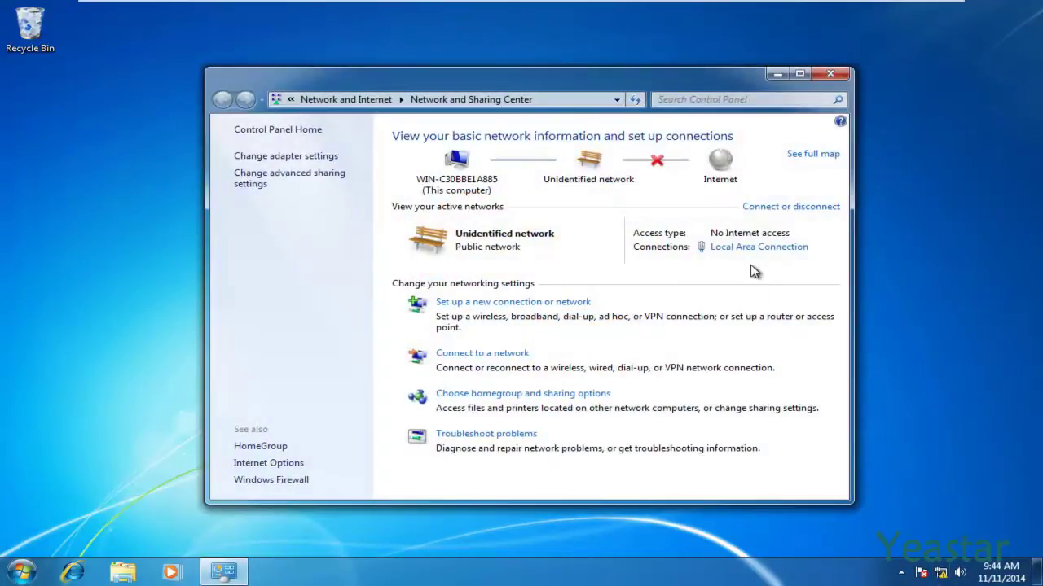
left_click(737, 249)
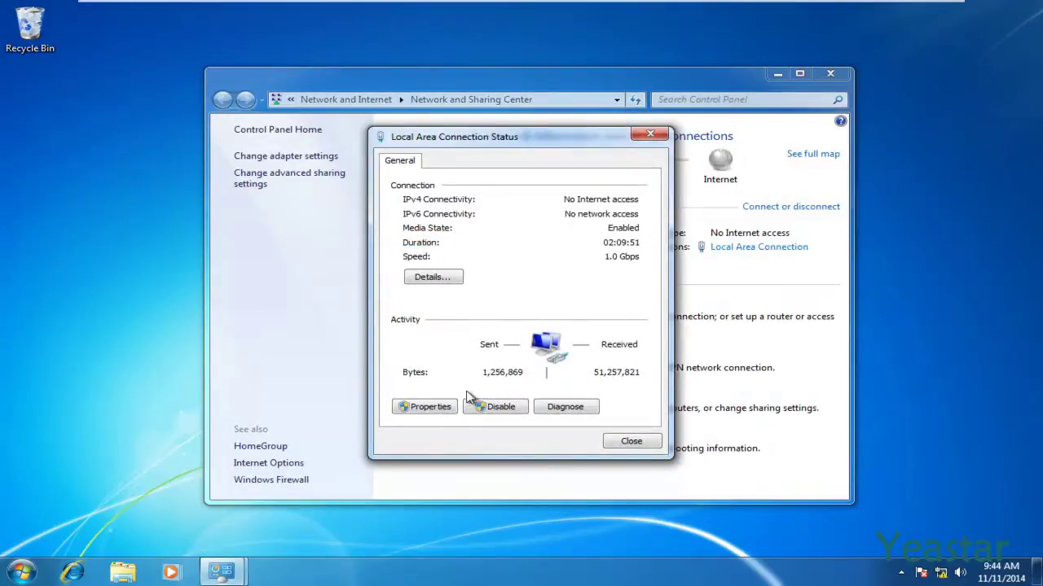
left_click(426, 407)
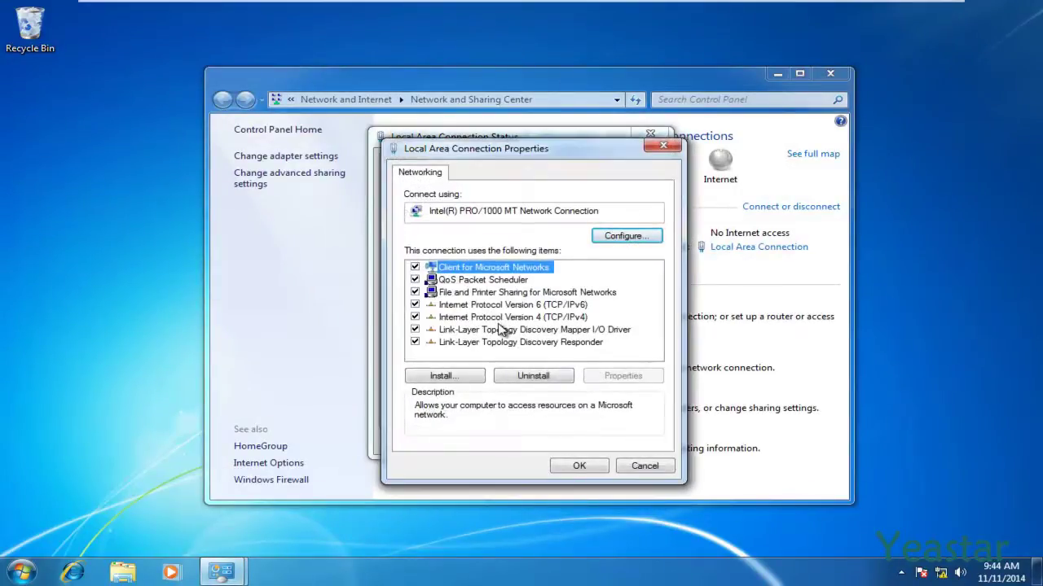
double_click(502, 319)
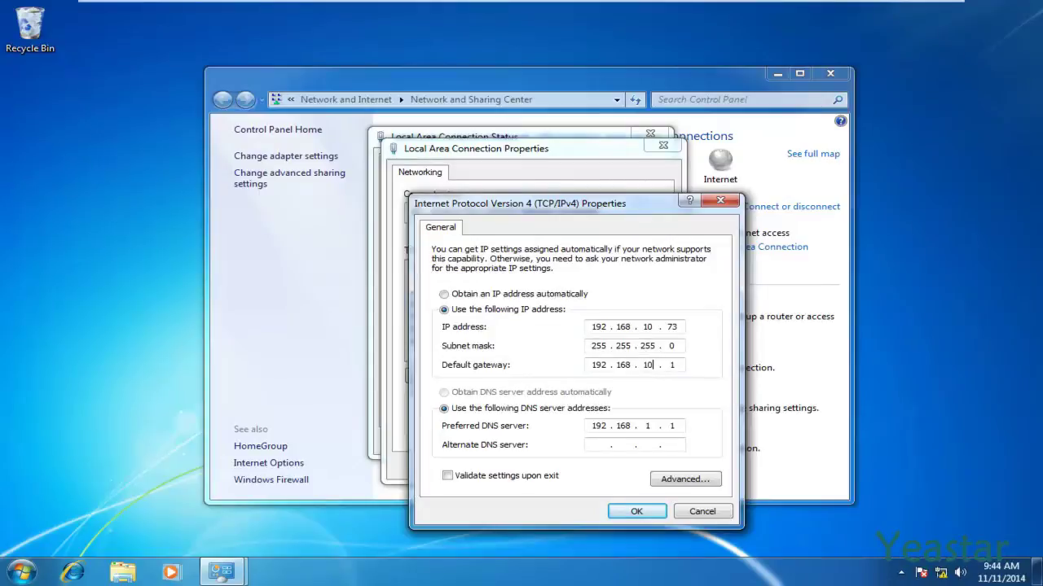
left_click(635, 513)
left_click(579, 466)
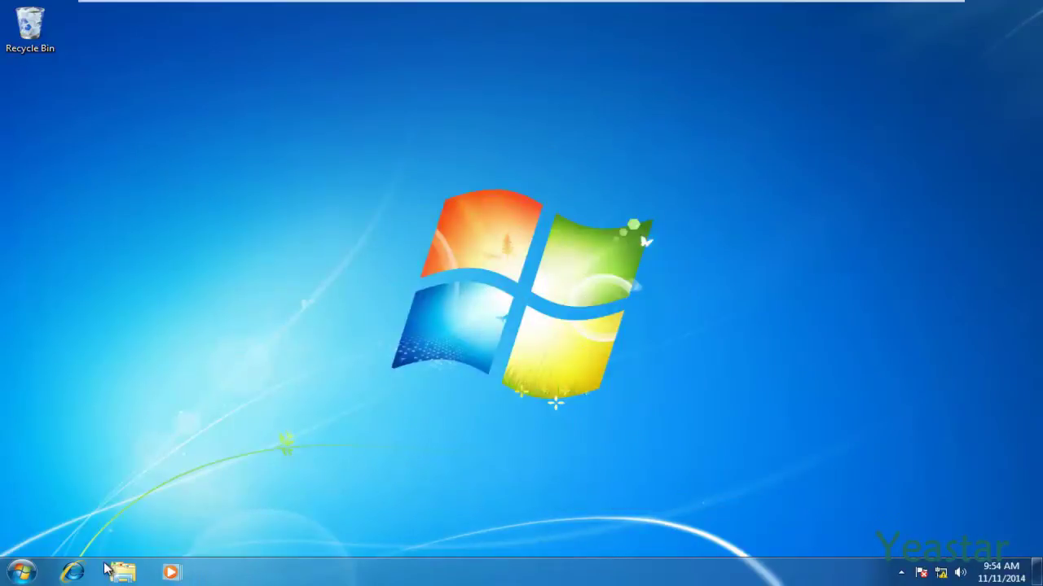
left_click(75, 574)
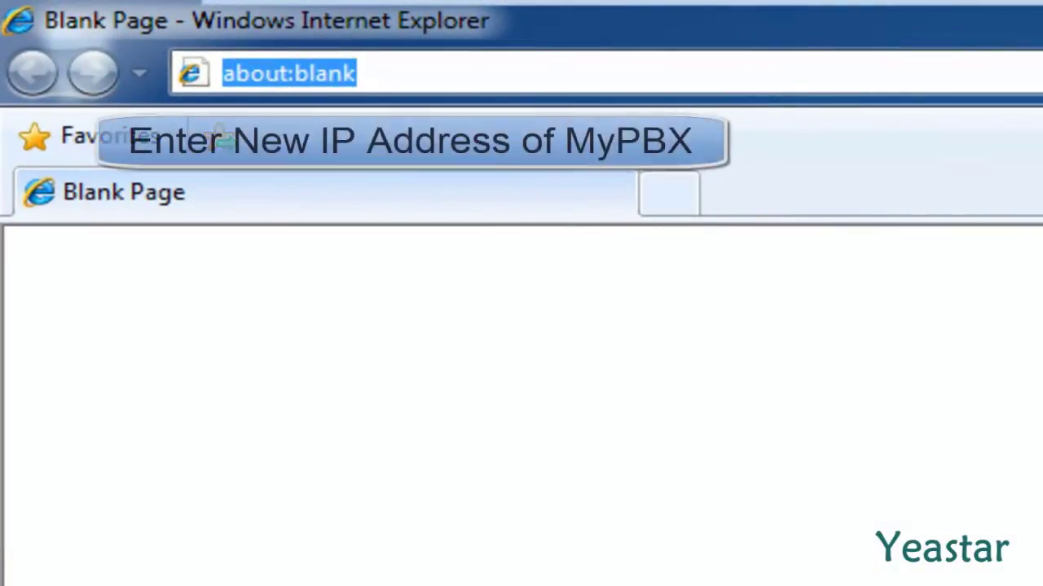
type("http")
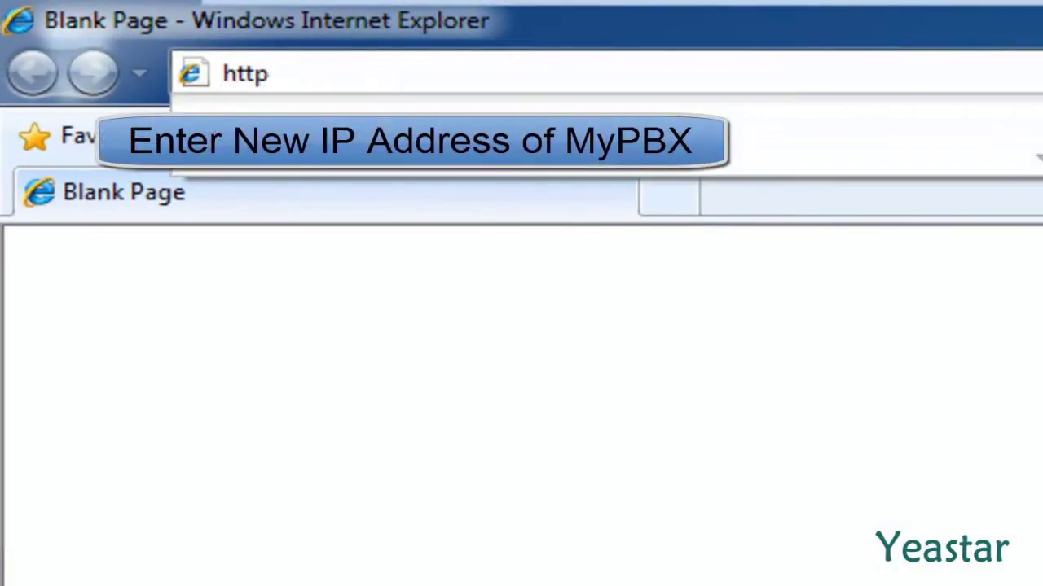
type("://192")
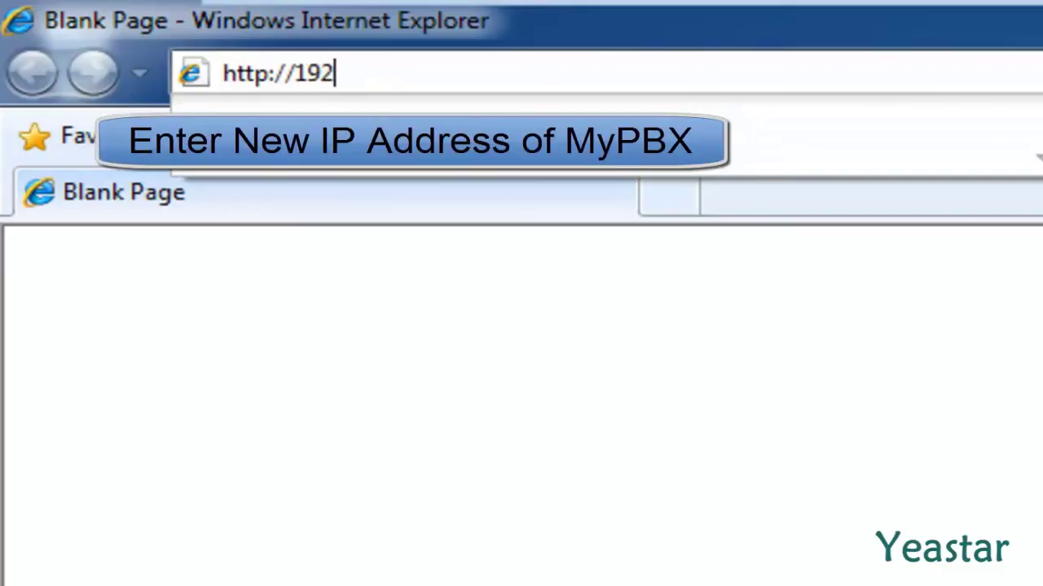
type(".168.10")
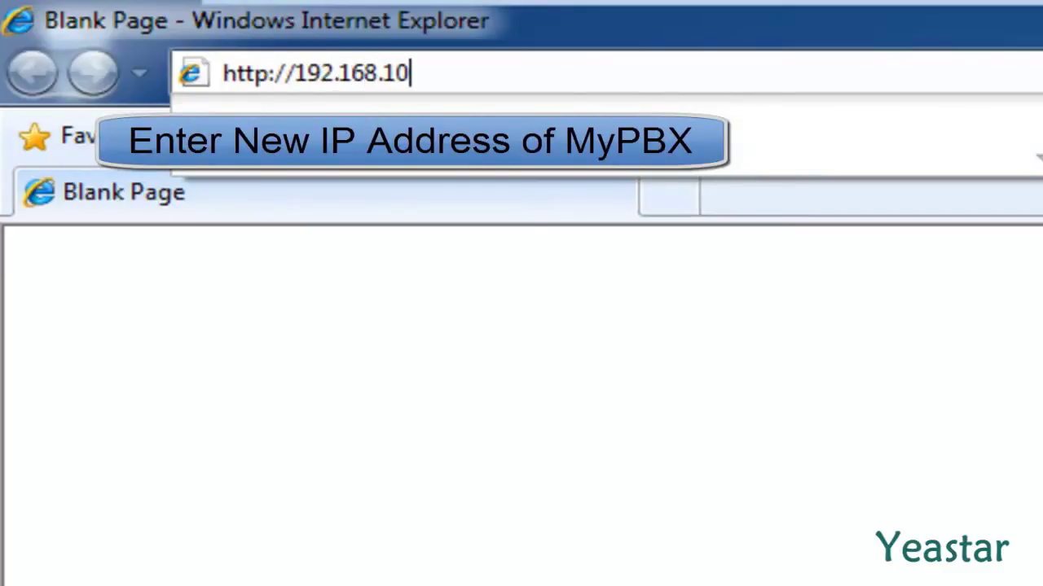
type(".107")
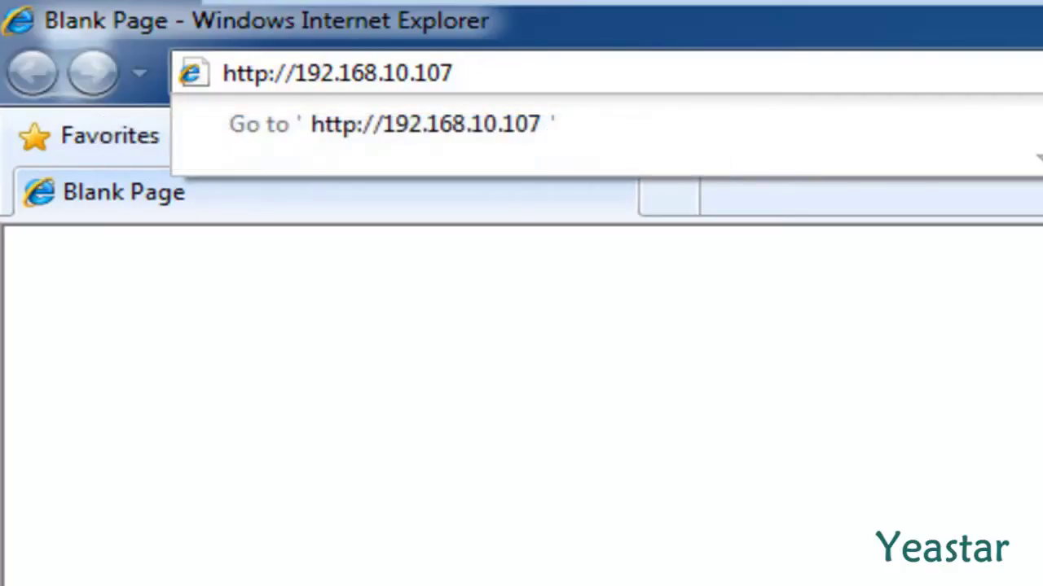
key("Return")
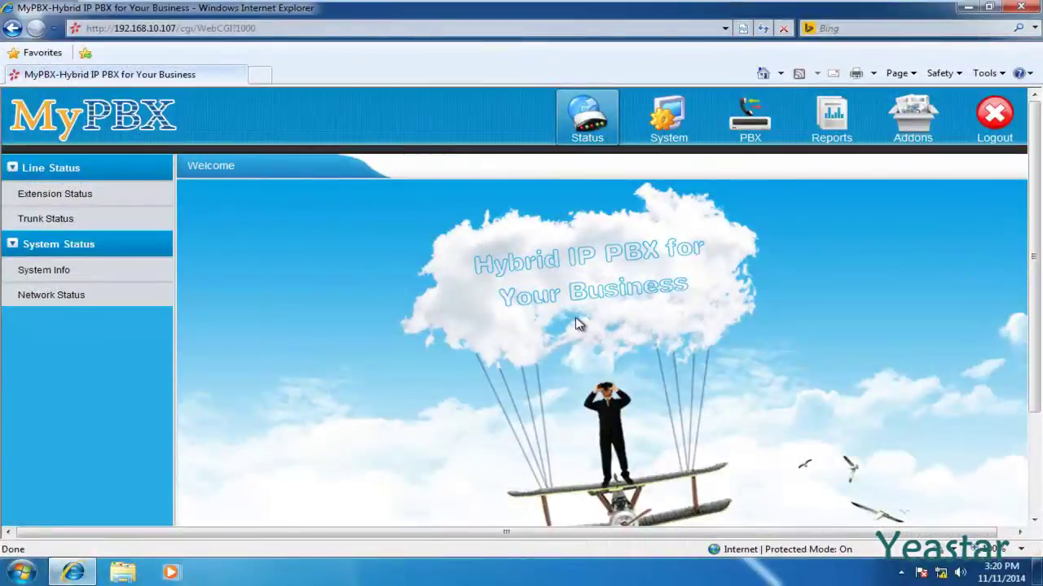
left_click(737, 147)
scroll(737, 147, "down", 5)
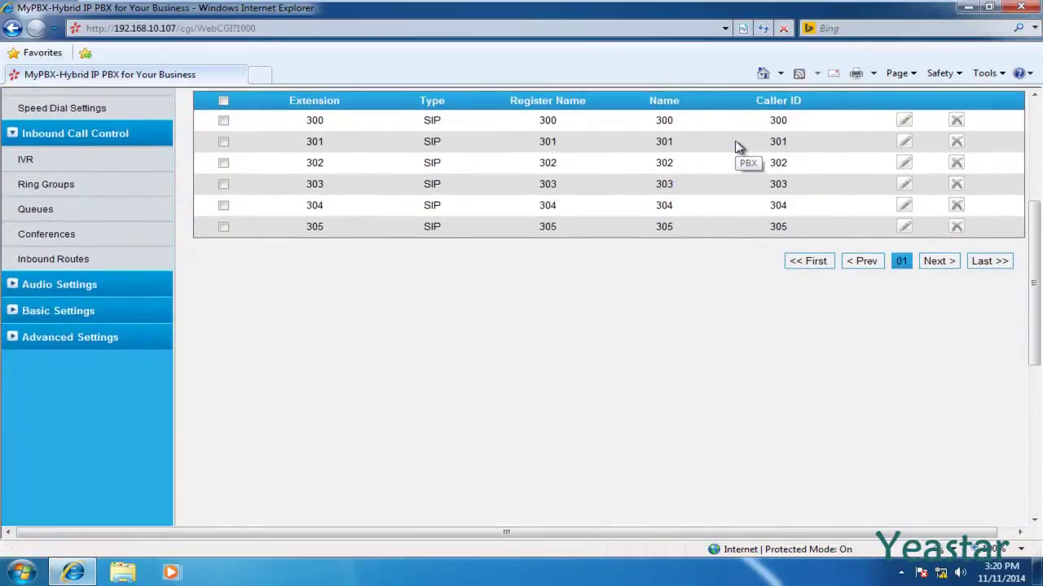
- In General Preferences, change the User Extensions range from 300 to 8000–8200, save and apply
left_click(88, 322)
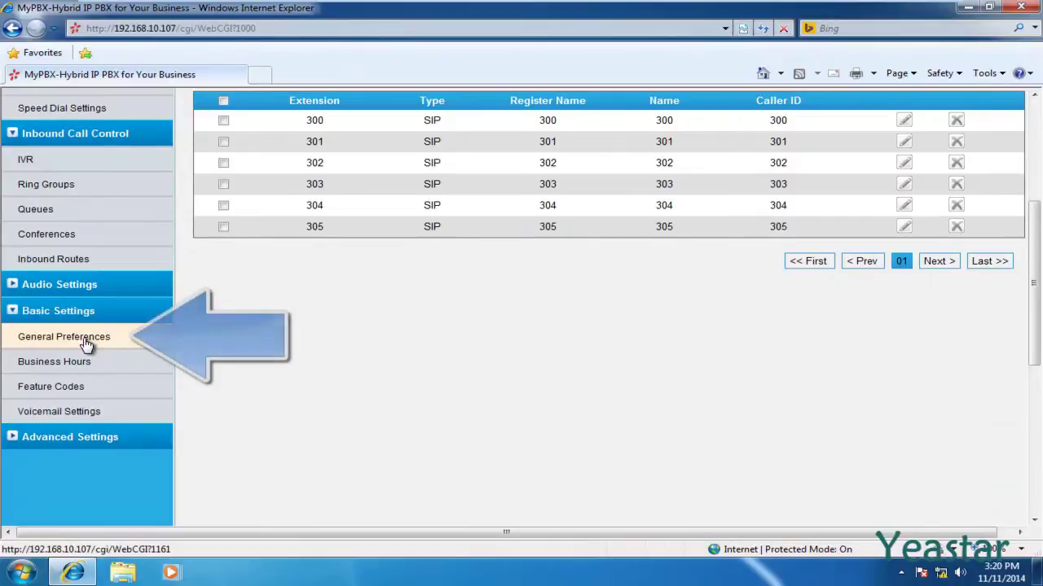
left_click(87, 338)
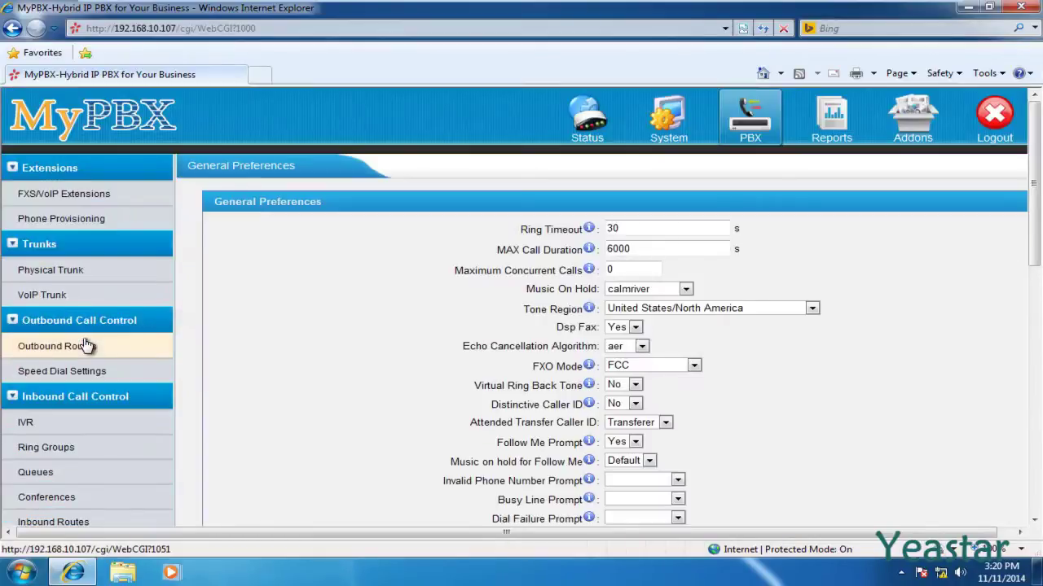
scroll(85, 340, "down", 5)
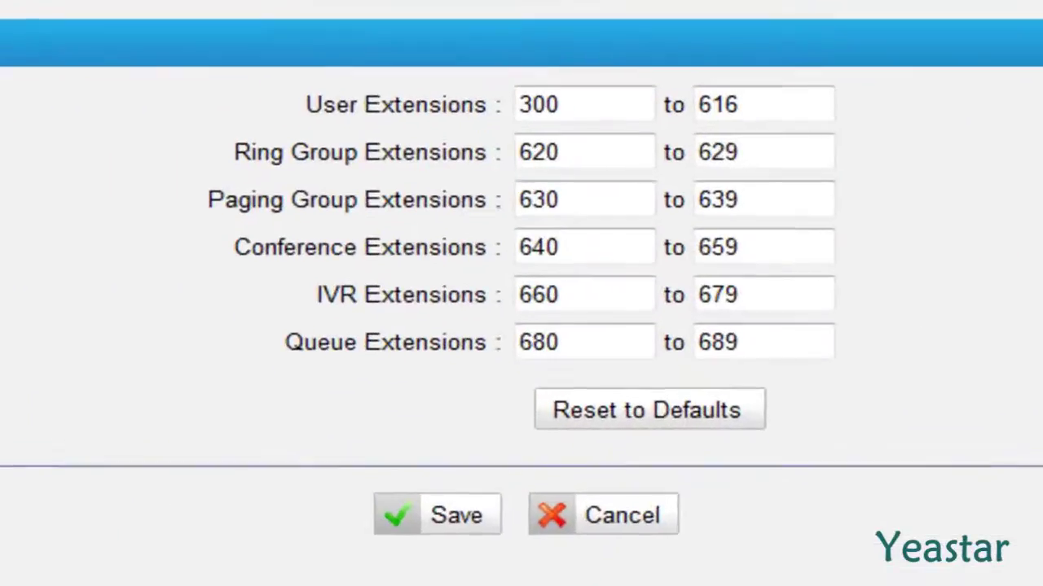
left_click(561, 110)
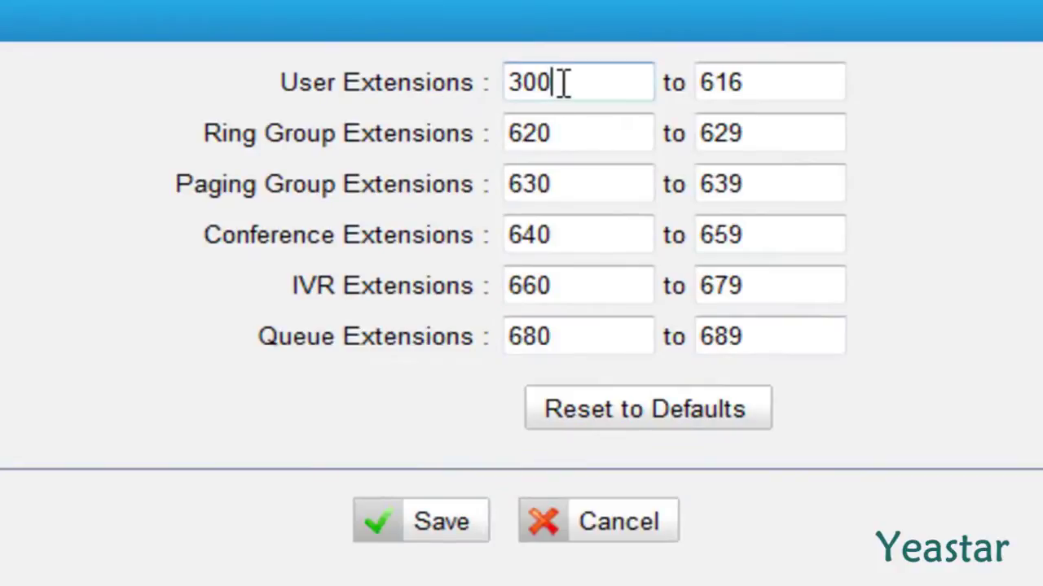
left_click_drag(562, 82, 500, 83)
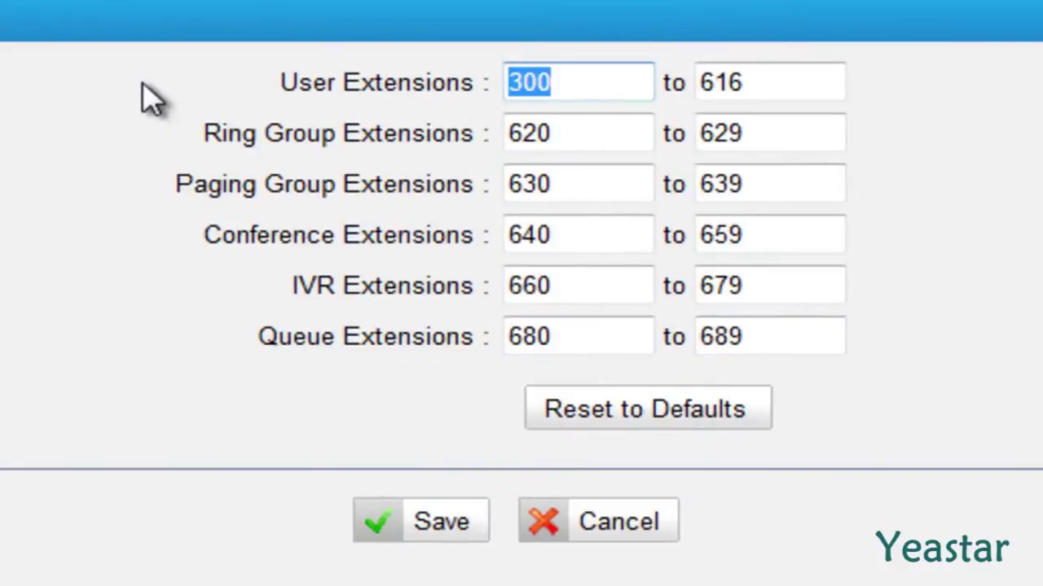
type("8000")
key("Tab")
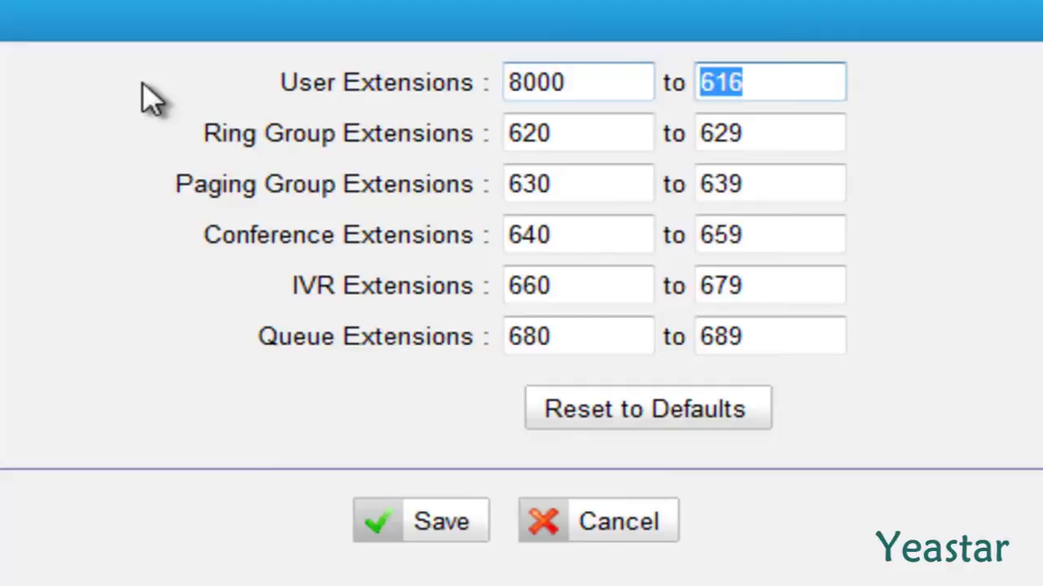
type("8200")
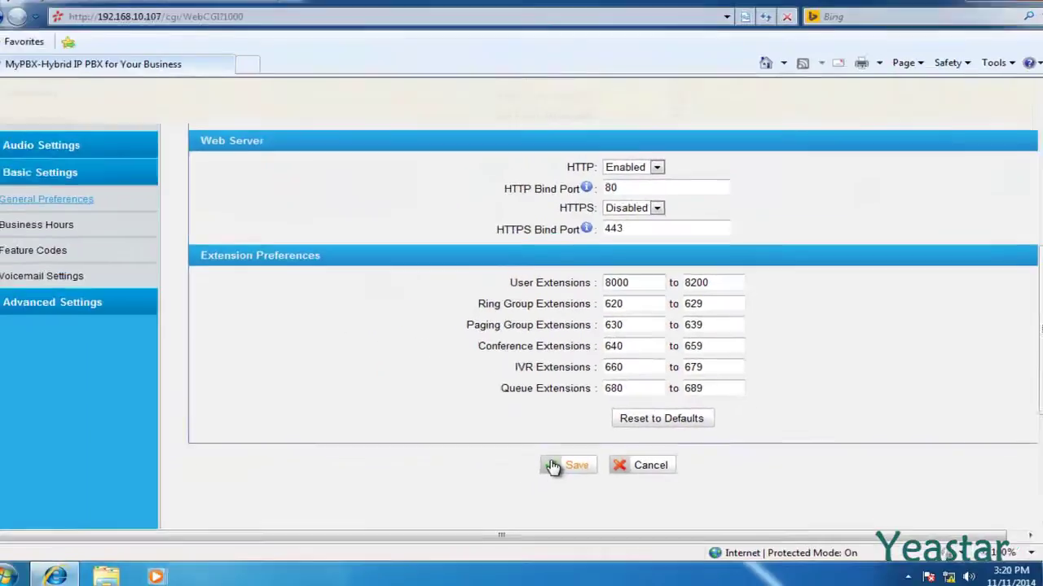
left_click(553, 466)
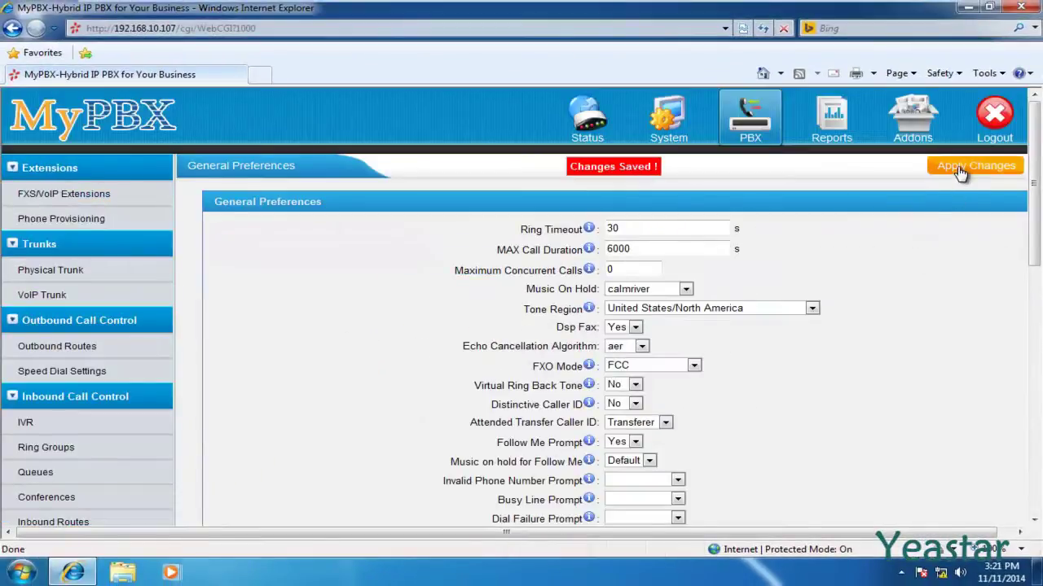
left_click(961, 171)
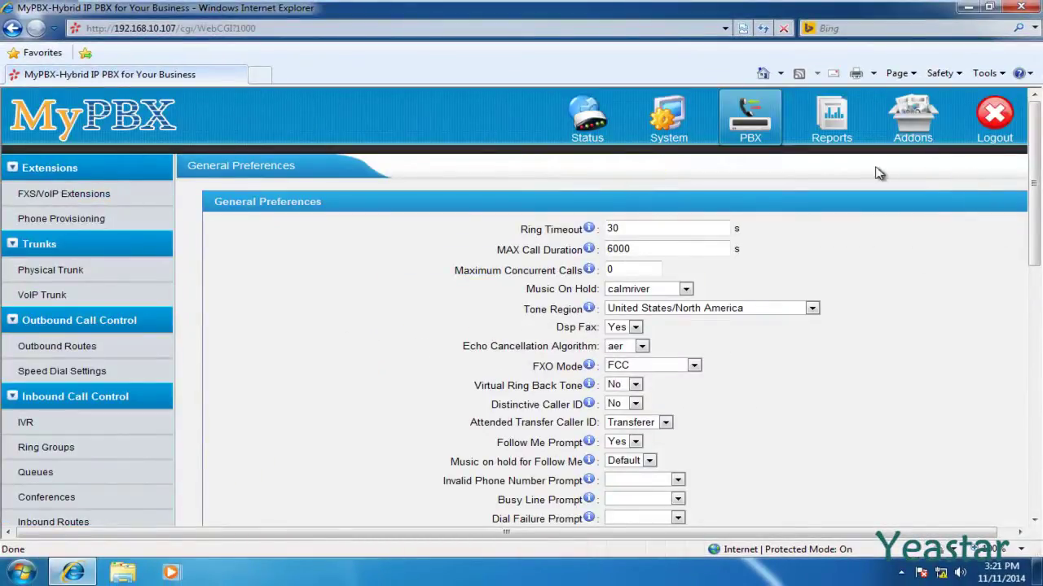
- Delete all six VoIP extensions 300–305 and apply the change
left_click(72, 198)
scroll(78, 208, "down", 1)
scroll(77, 208, "down", 2)
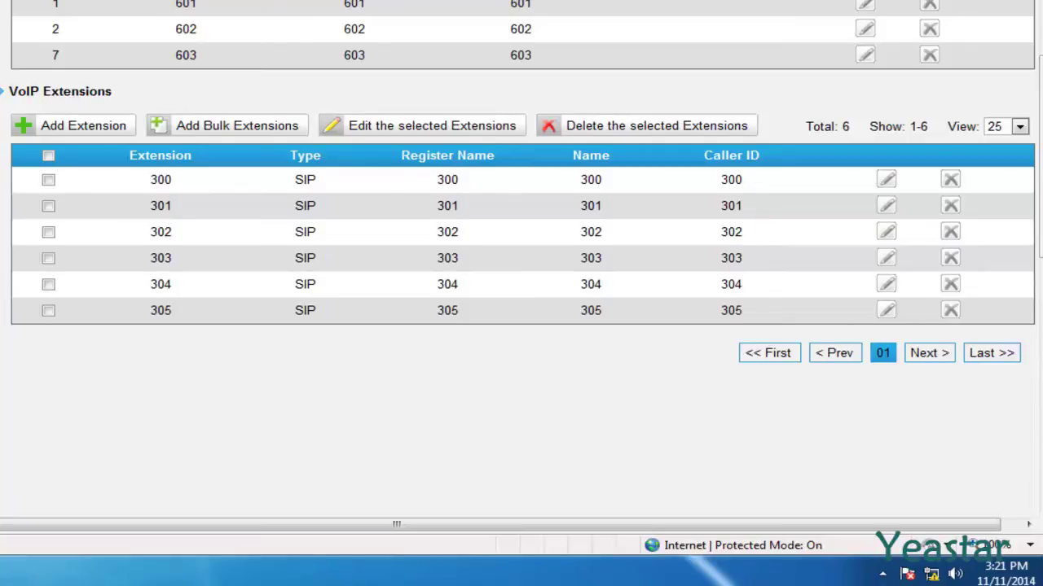
left_click(47, 156)
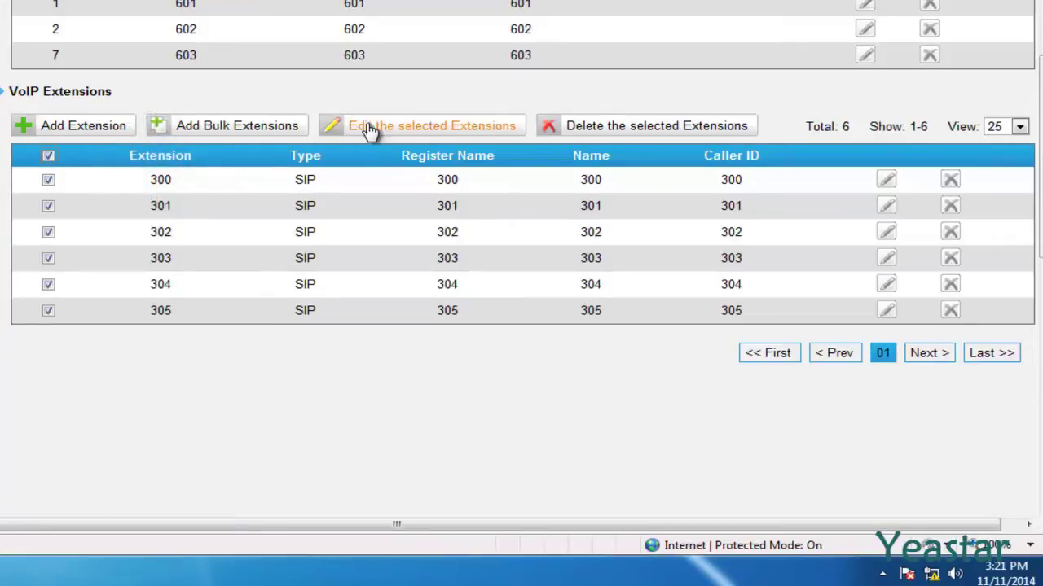
left_click(545, 131)
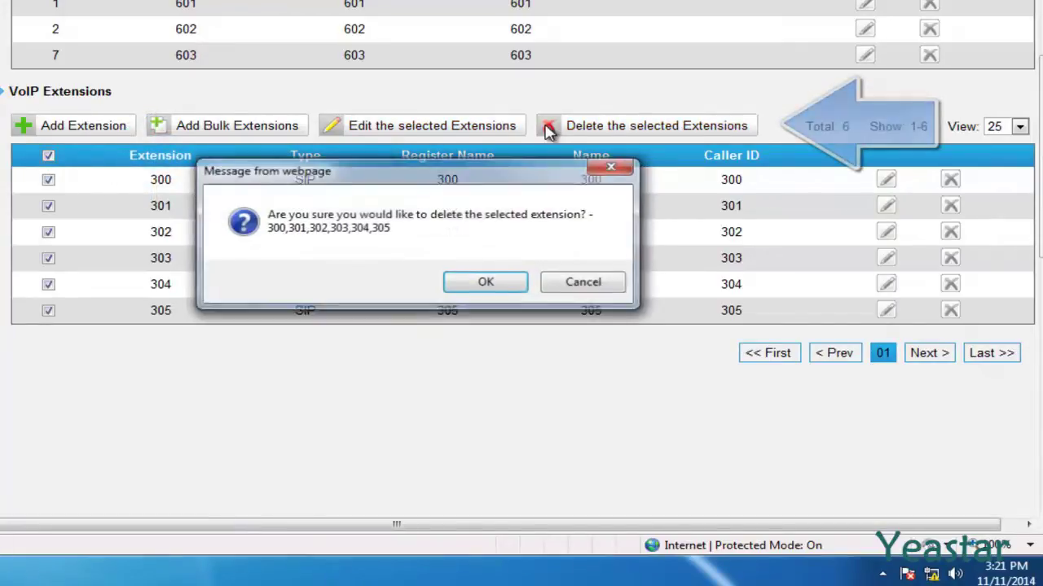
left_click(471, 282)
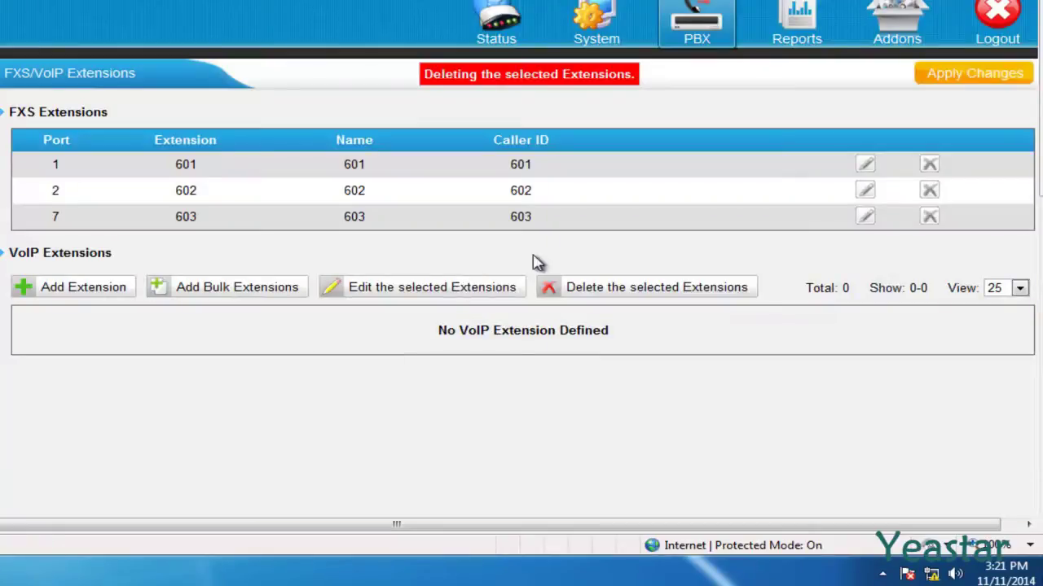
left_click(929, 77)
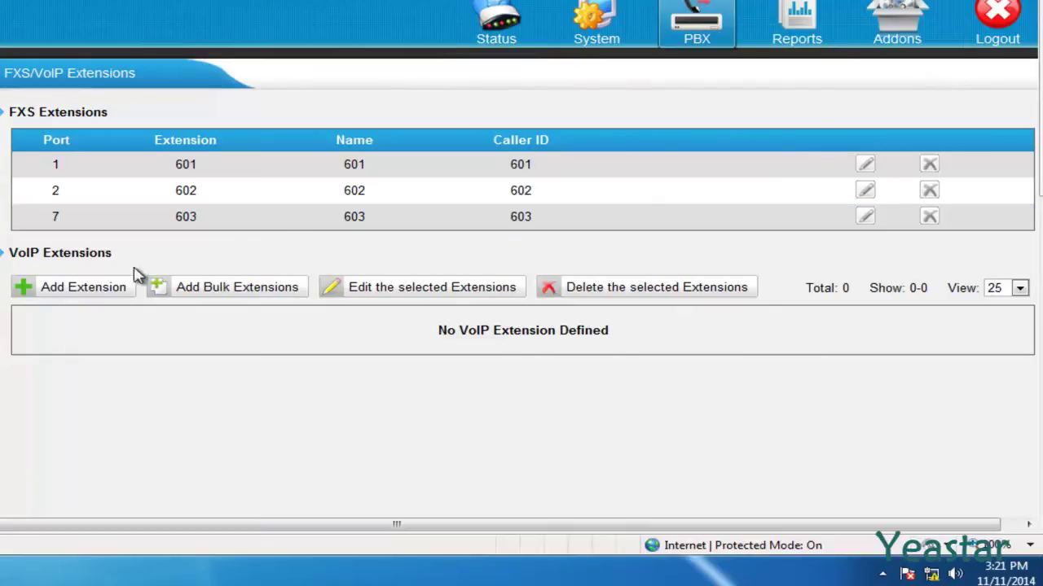
- Add SIP extension 8000, save it and apply the change
left_click(28, 293)
scroll(29, 296, "down", 3)
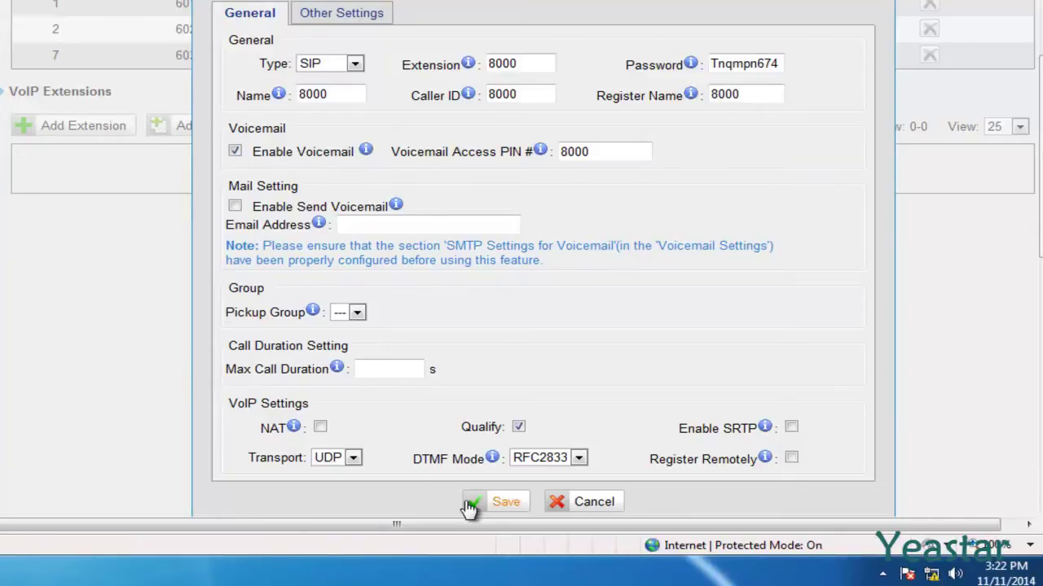
left_click(469, 505)
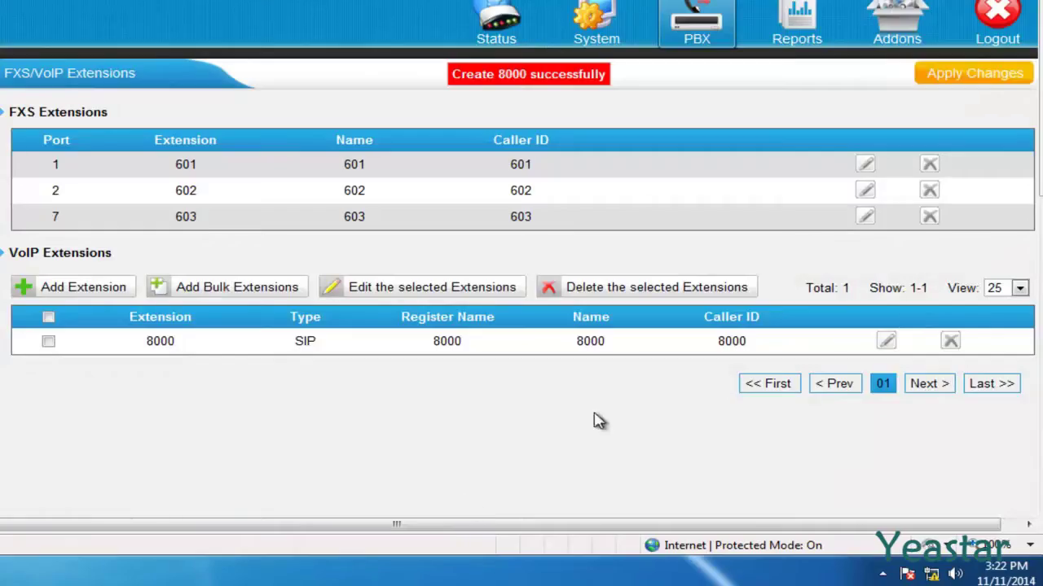
left_click(966, 81)
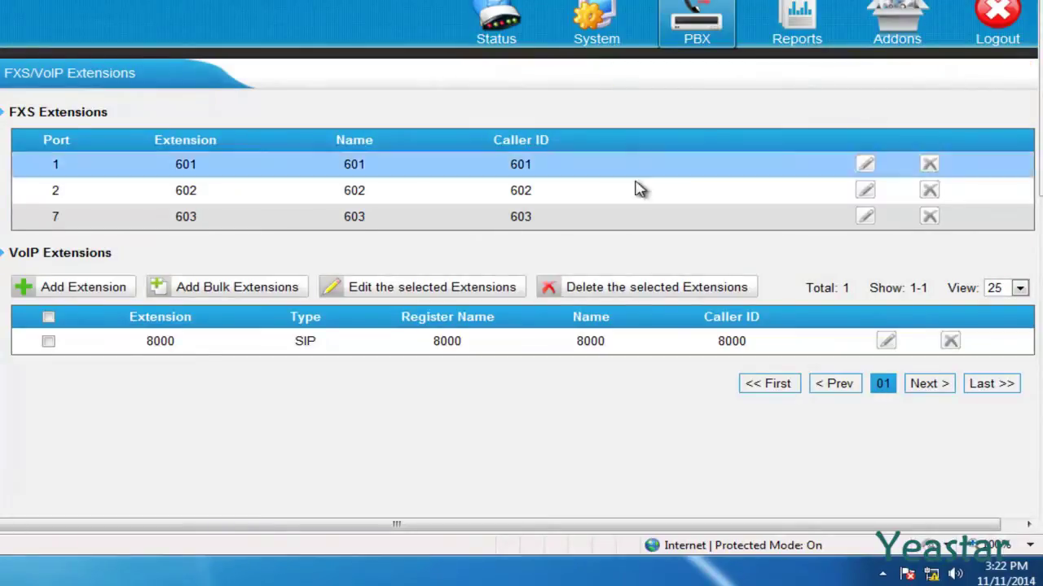
- Bulk-add 10 SIP extensions starting at 8001 and apply the changes
left_click(156, 298)
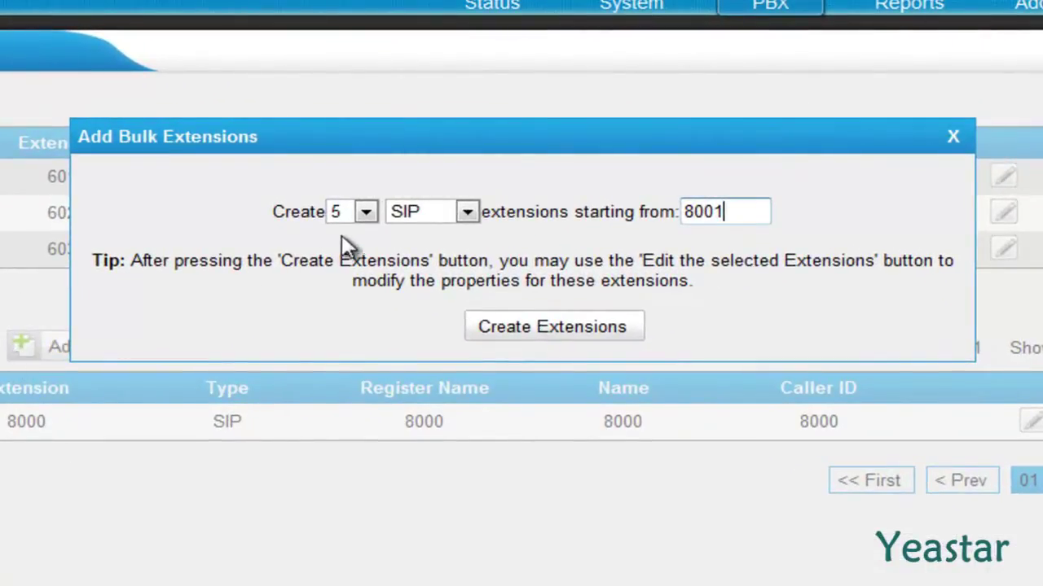
left_click(366, 214)
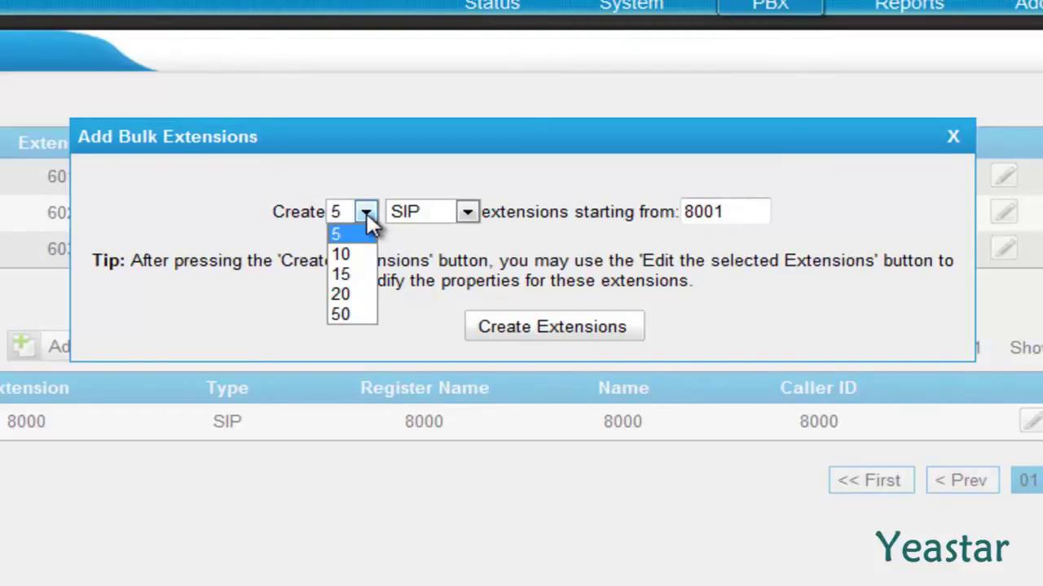
left_click(368, 256)
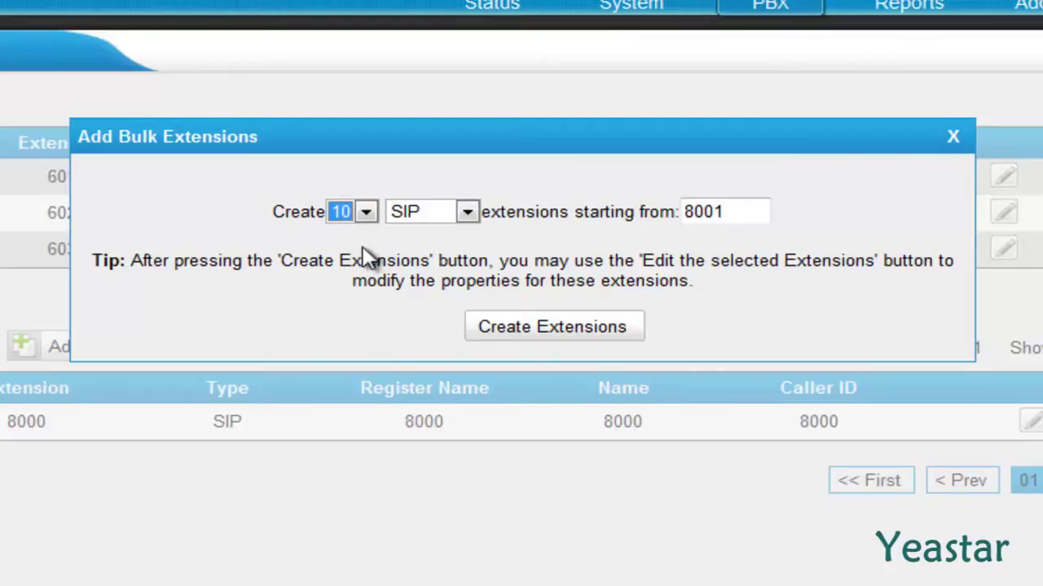
left_click(468, 212)
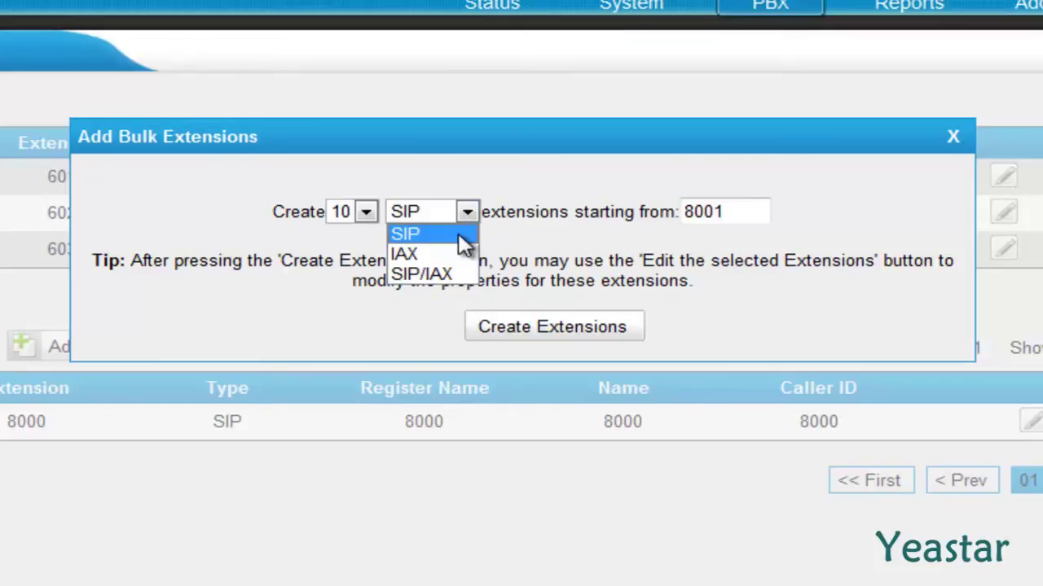
left_click(461, 235)
key("Tab")
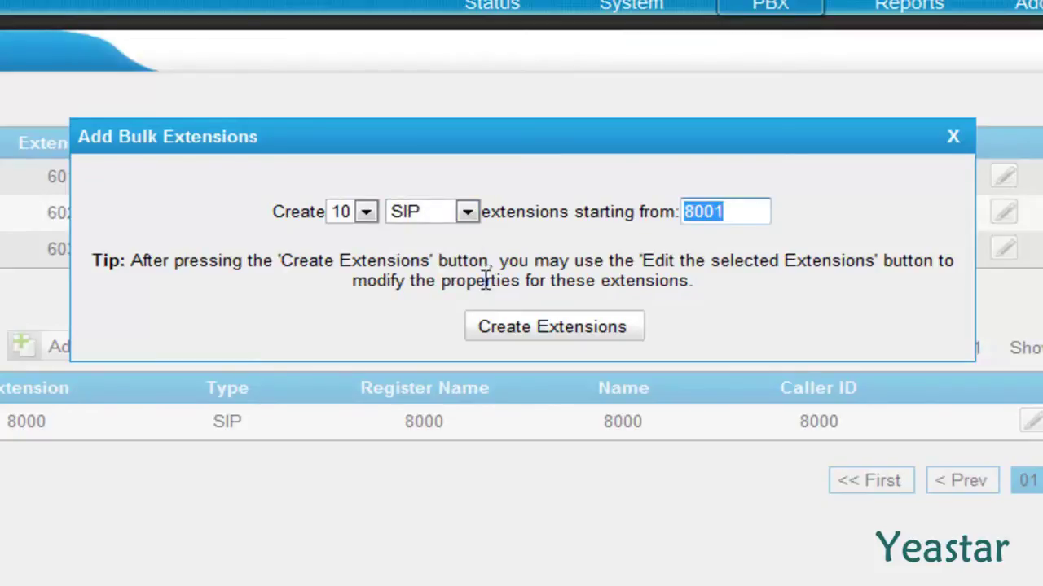
left_click(488, 336)
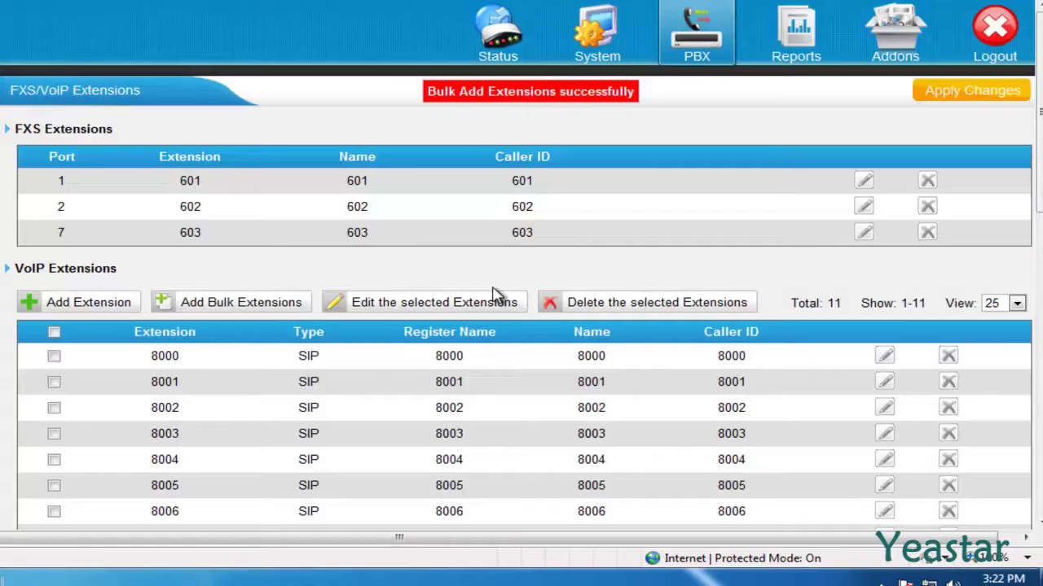
left_click(961, 94)
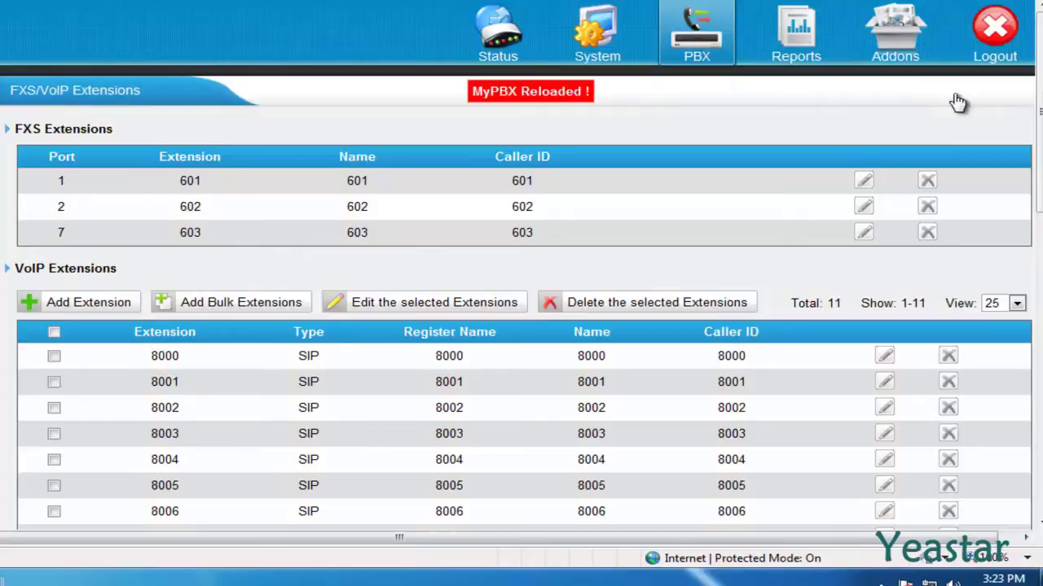
- Review the bulk-edit form for all eleven VoIP extensions 8000–8010 and cancel without changes
scroll(957, 101, "down", 3)
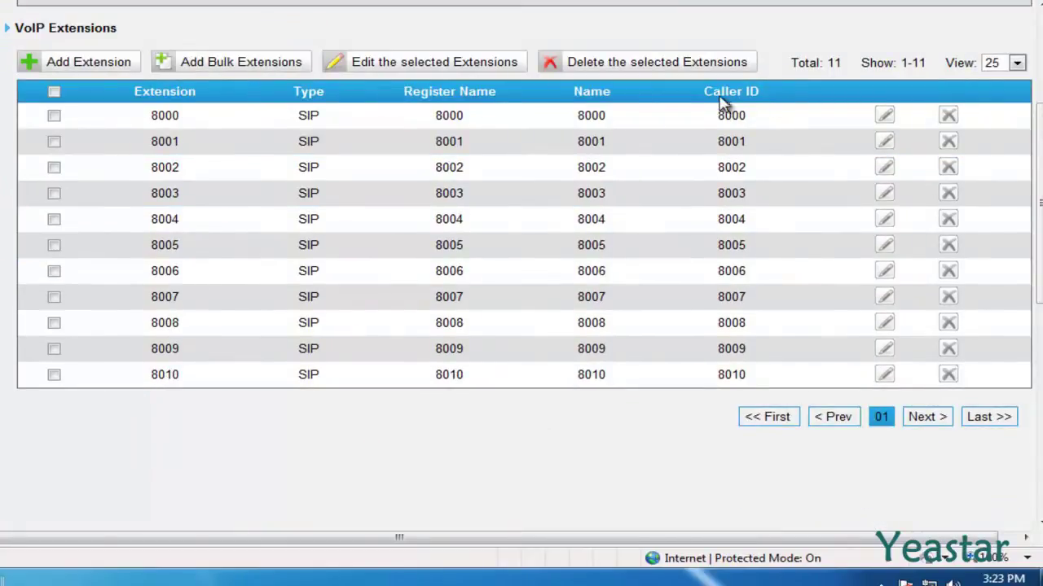
left_click(54, 93)
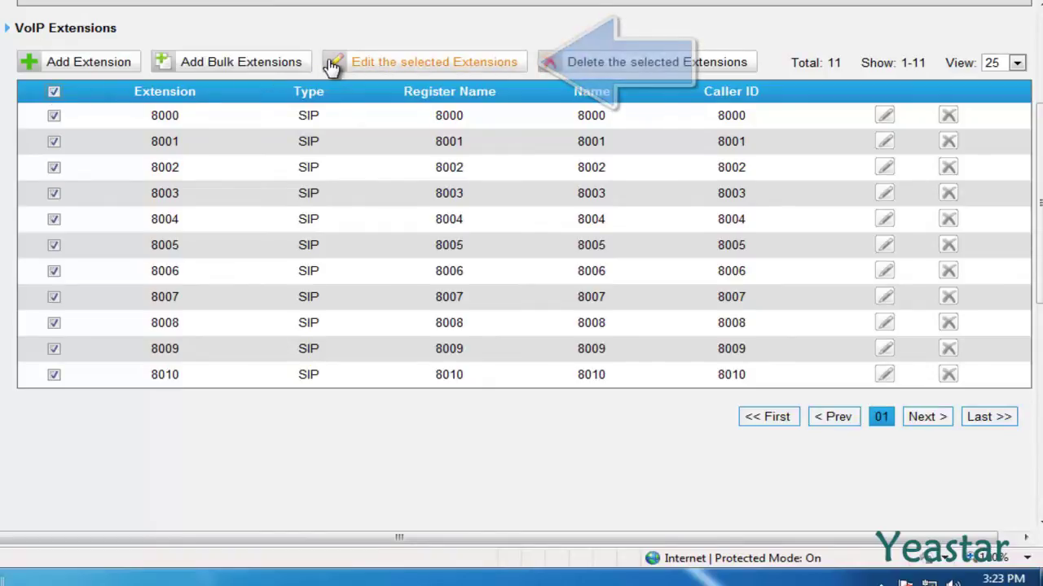
left_click(333, 65)
scroll(332, 68, "up", 1)
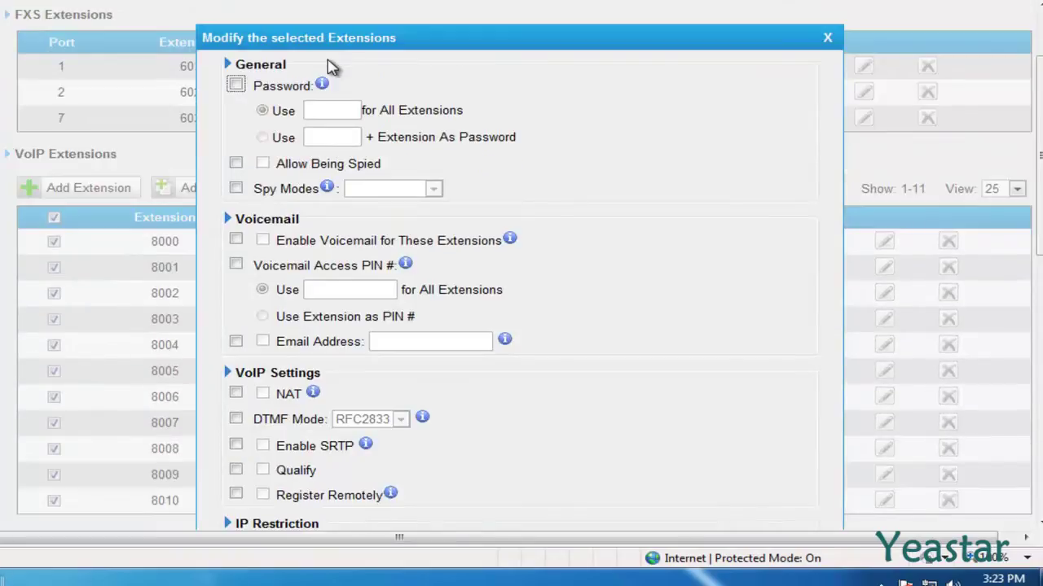
scroll(332, 68, "down", 4)
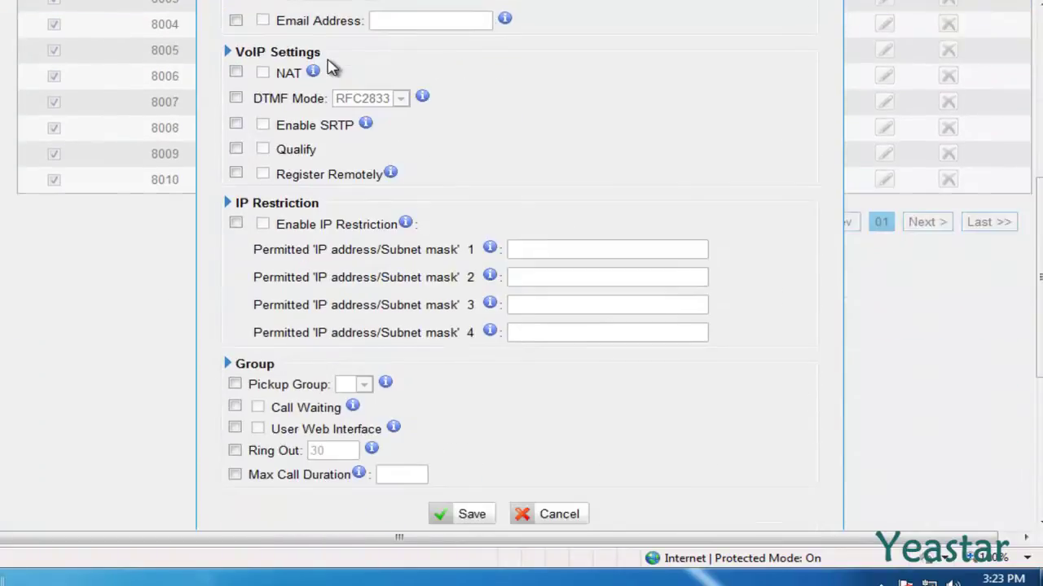
scroll(332, 68, "down", 2)
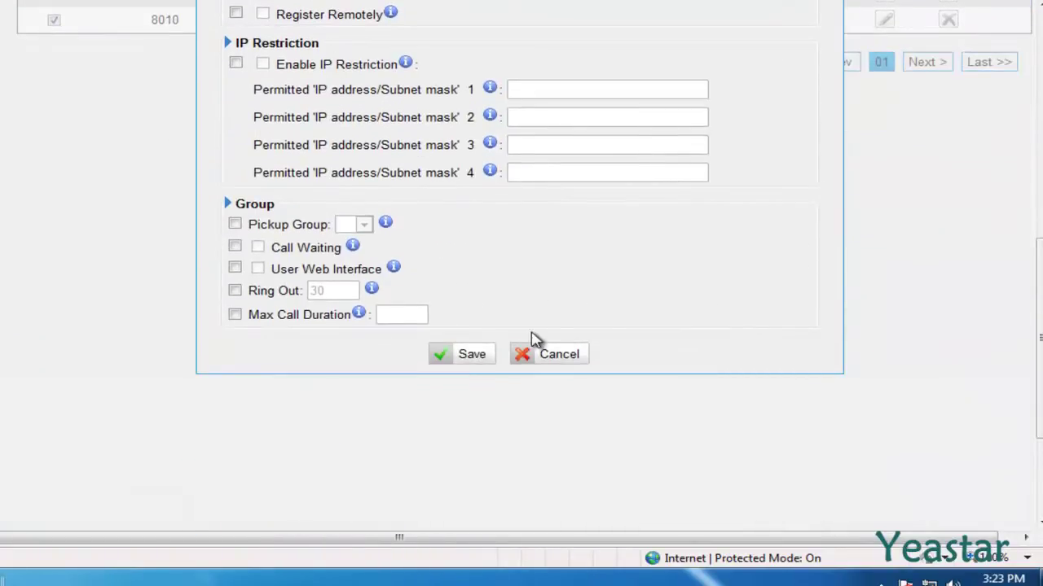
left_click(531, 356)
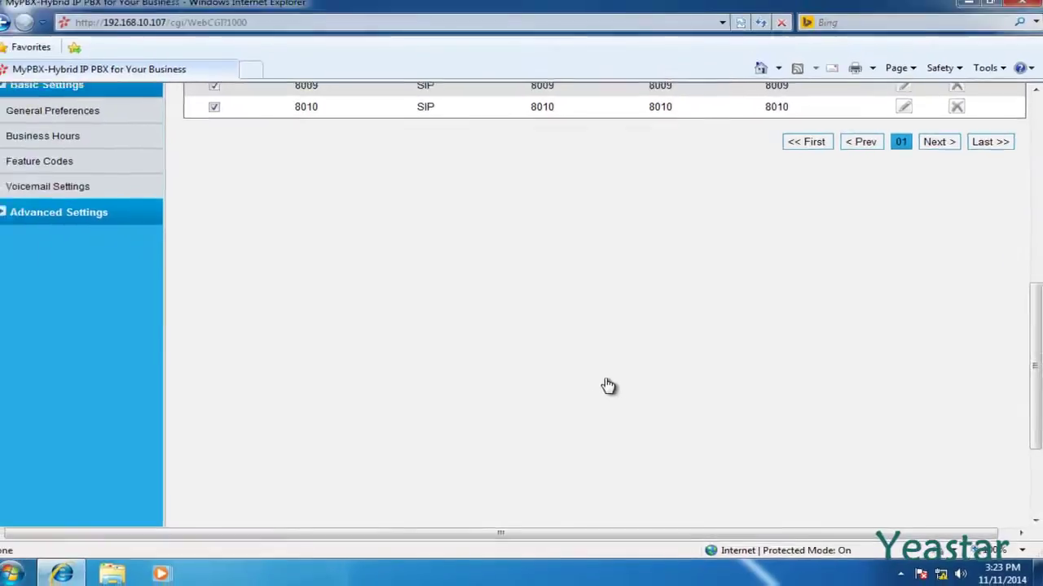
scroll(608, 386, "up", 6)
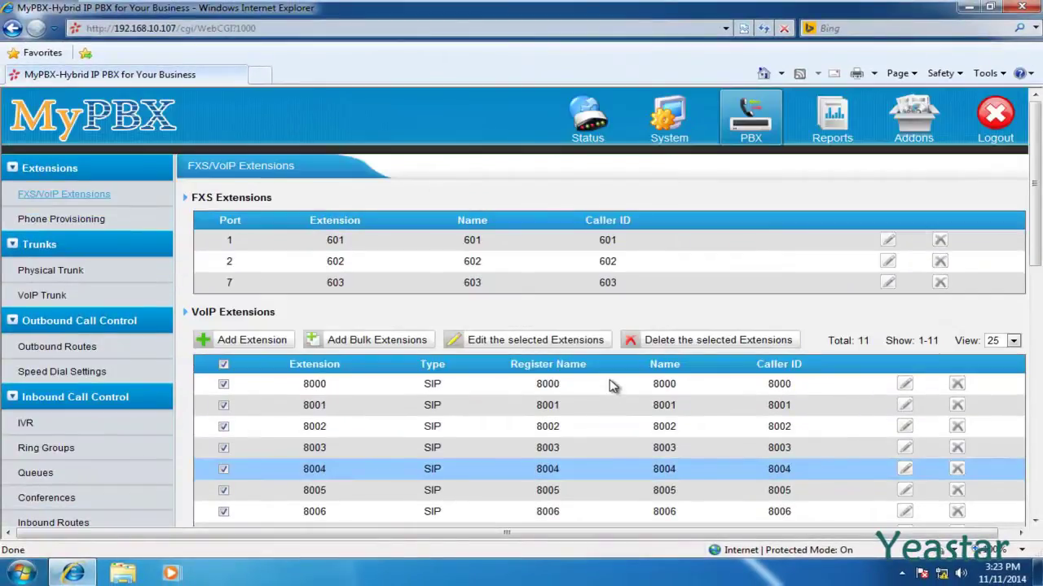
- Go to Phone Provisioning under Extensions and check the configured and unconfigured phone counts
left_click(104, 220)
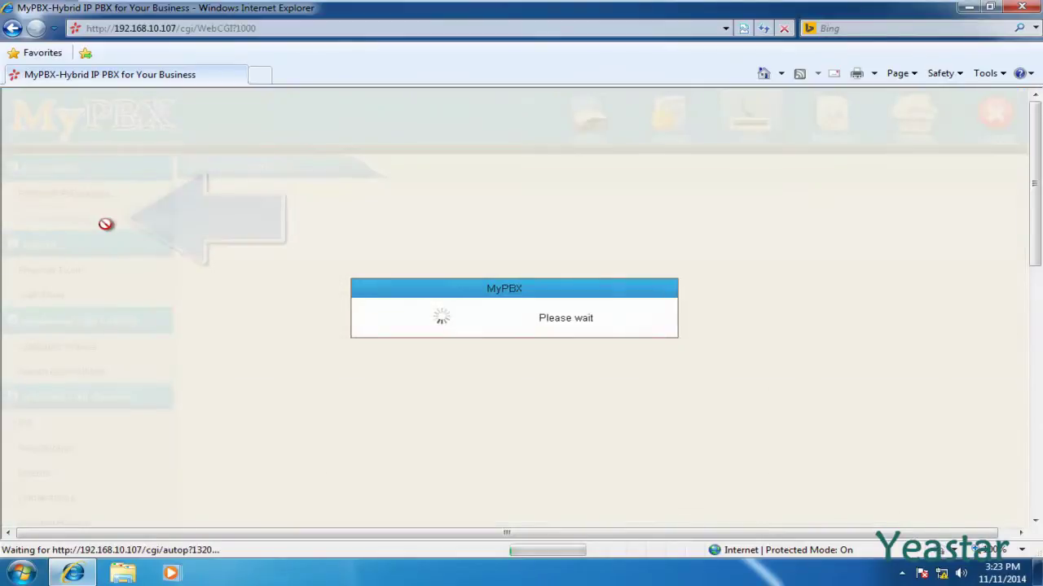
scroll(108, 232, "down", 2)
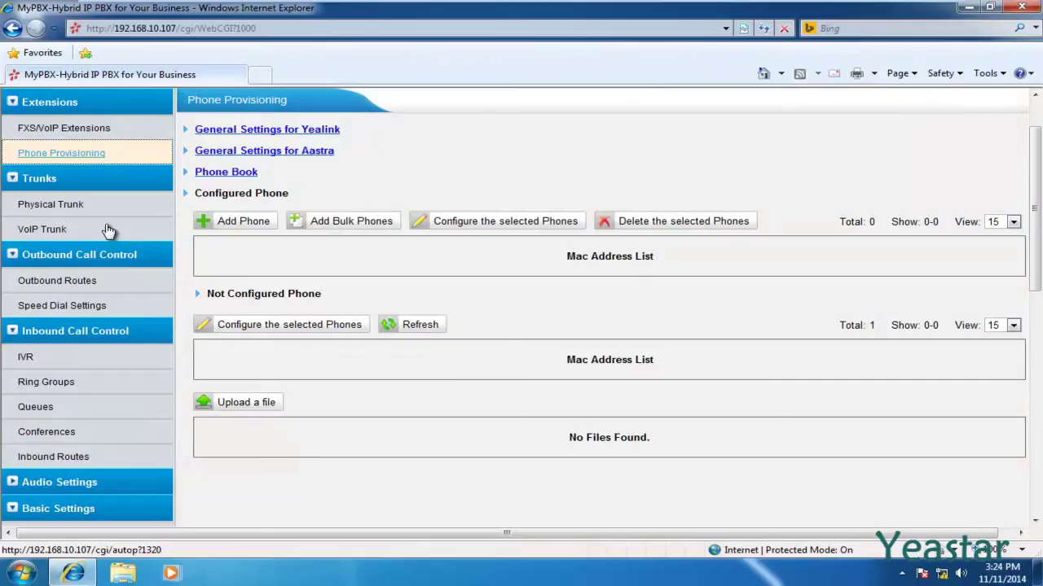
scroll(106, 228, "up", 1)
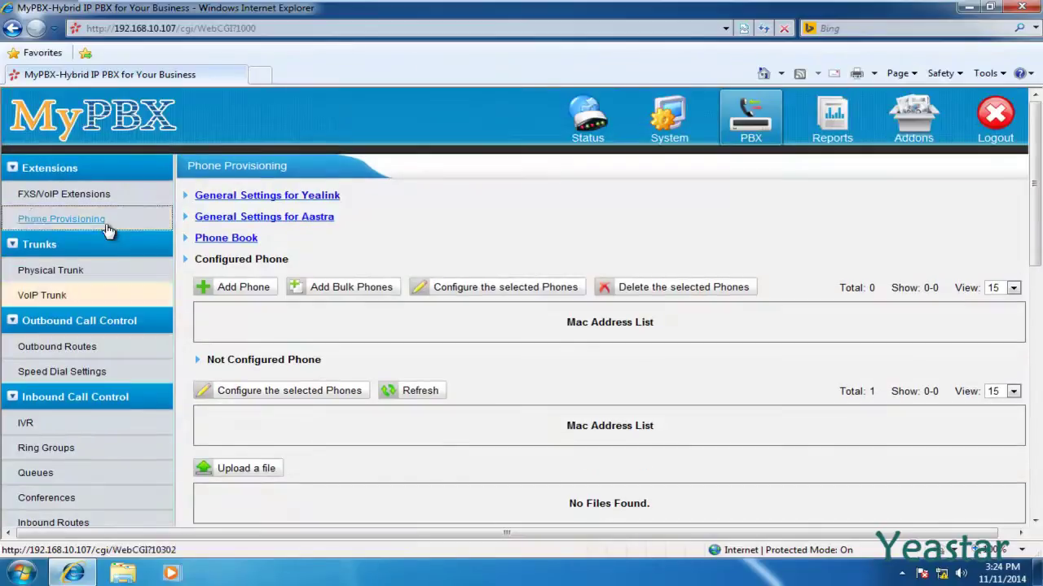
- Enable the DHCP server under System and set the router to 192.168.10.1
left_click(653, 139)
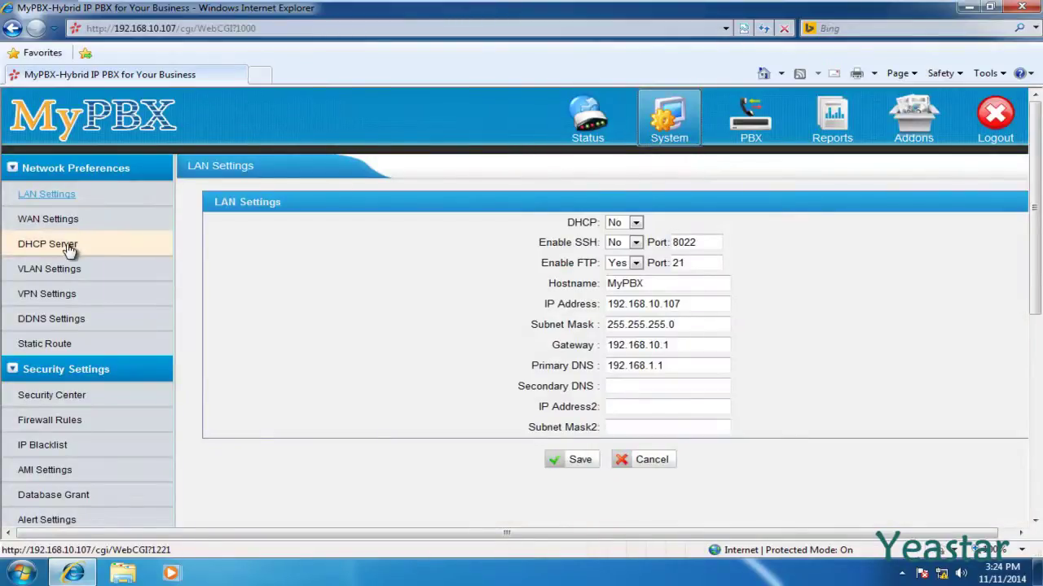
left_click(55, 254)
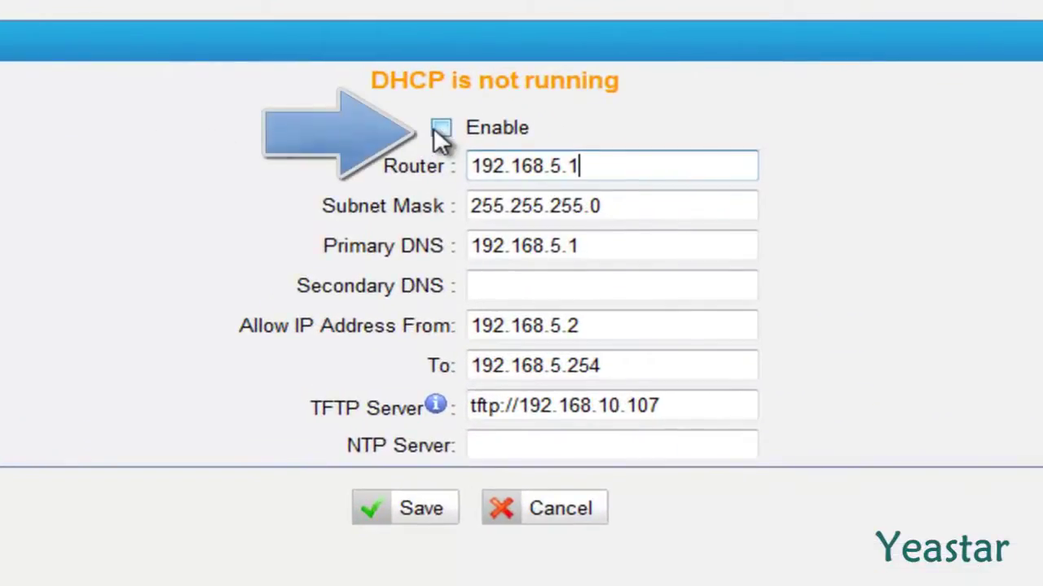
left_click(435, 130)
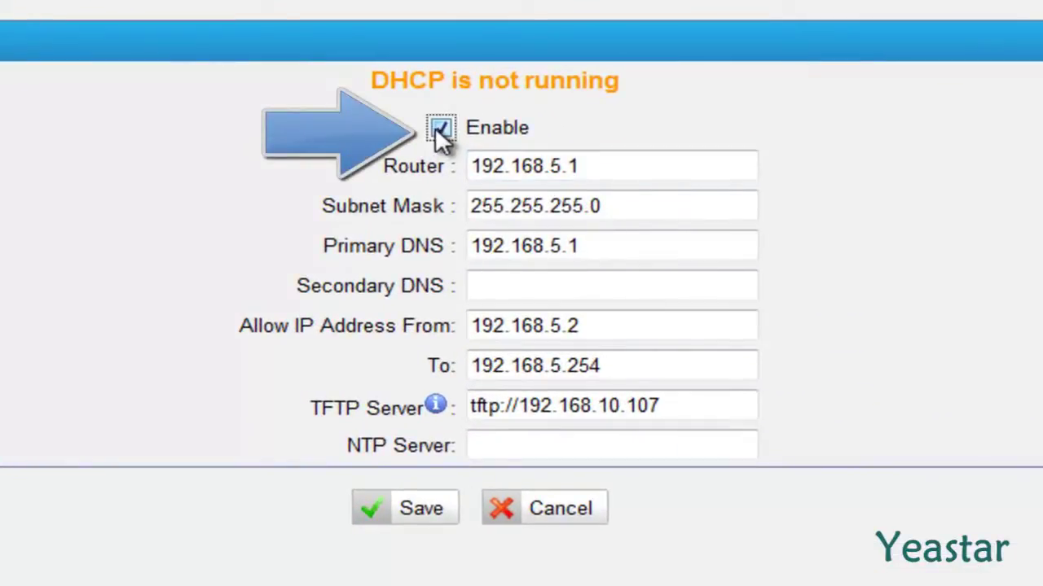
key("Tab")
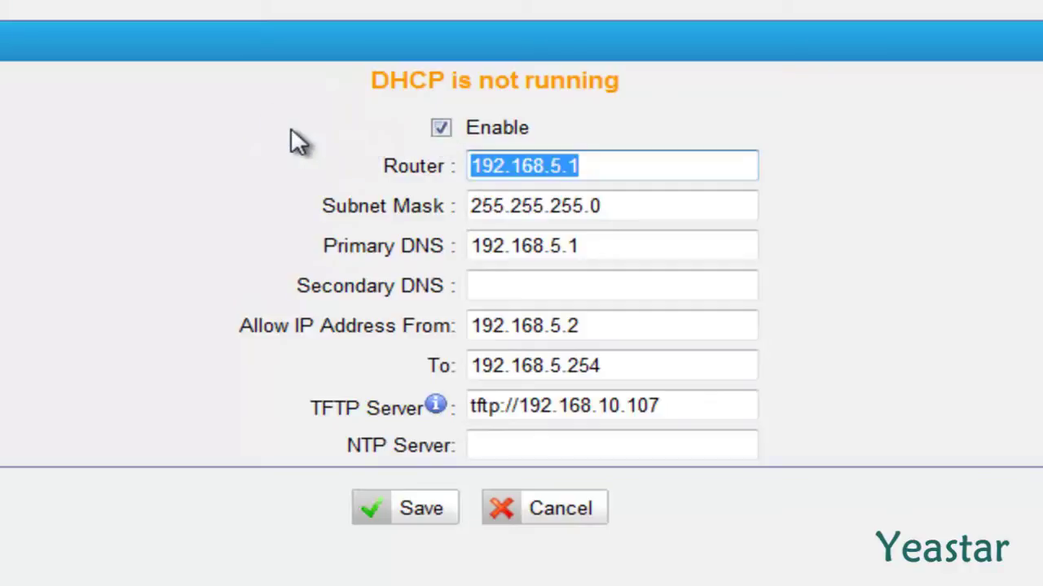
type("192.")
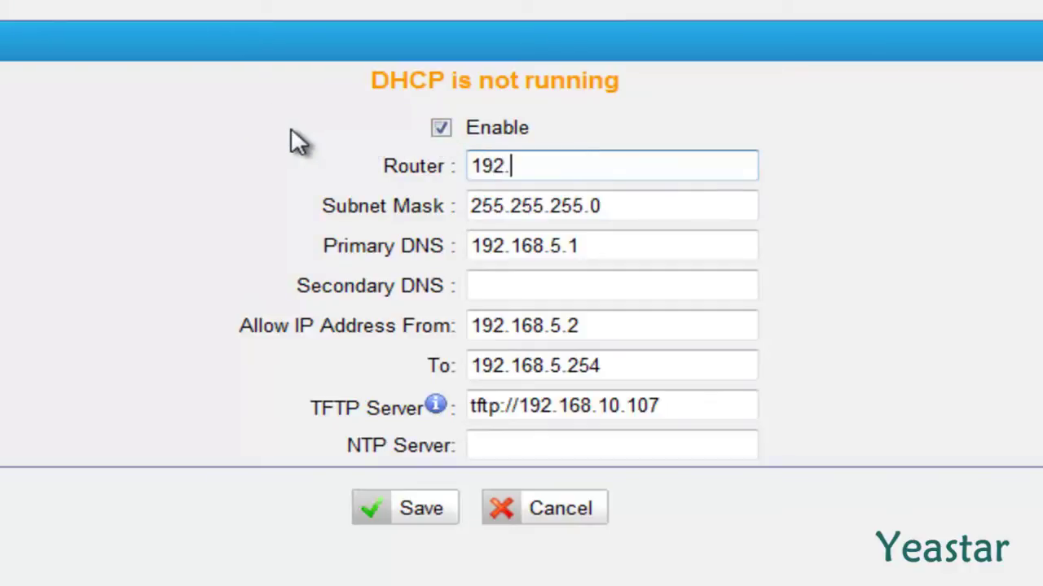
type("168.10.1")
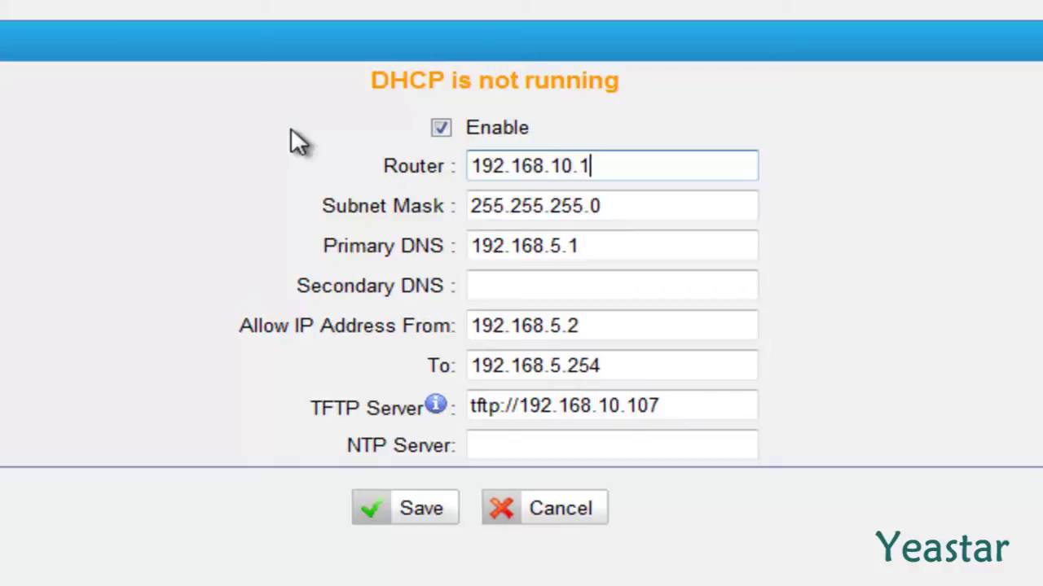
- Set primary DNS 192.168.1.1 and range 192.168.10.2–192.168.10.254, then save
key("Tab")
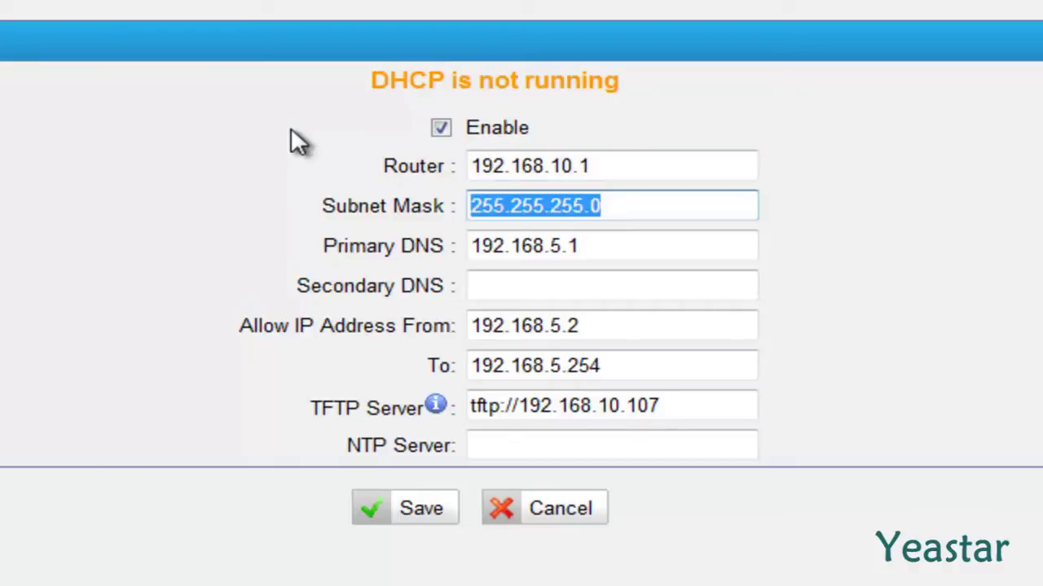
key("Tab")
type("192.1")
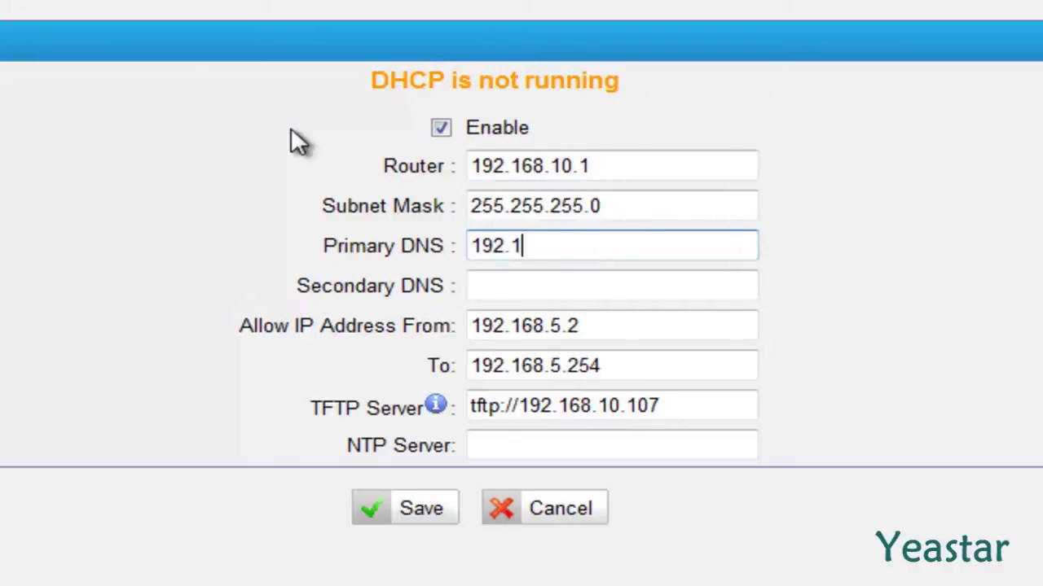
type("68.1.1")
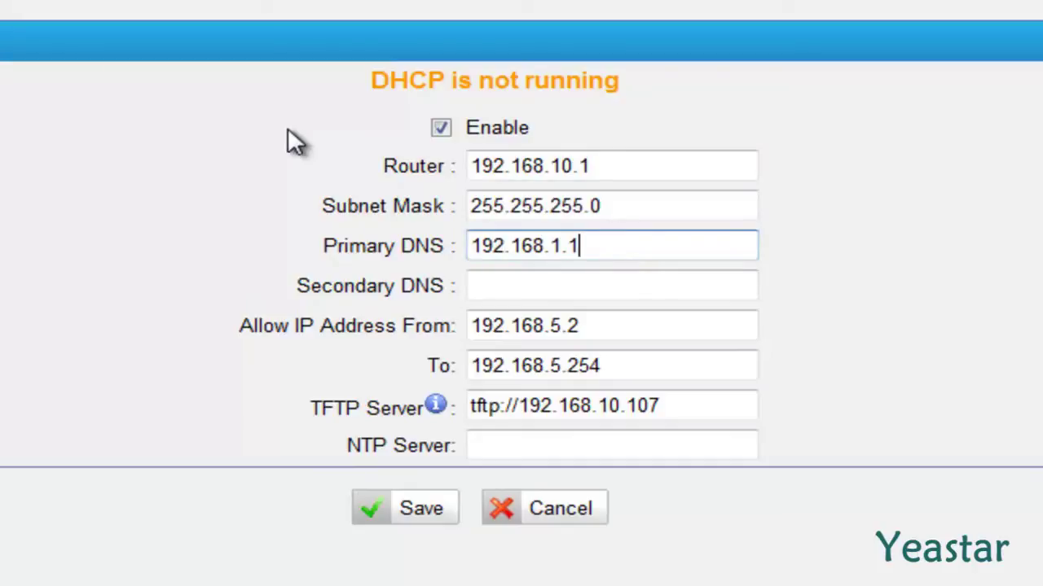
key("Tab")
key("Tab")
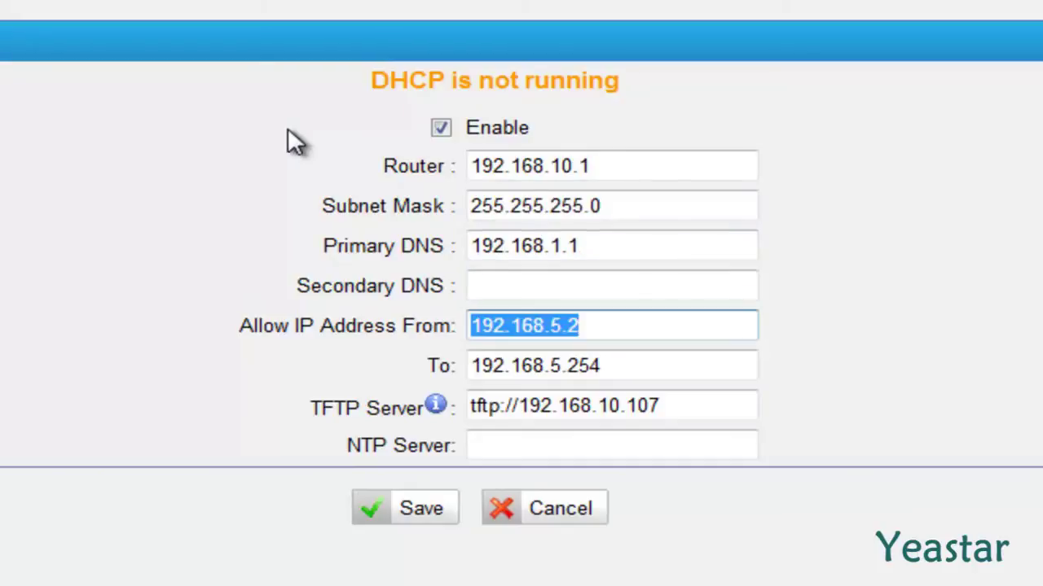
type("192.168.")
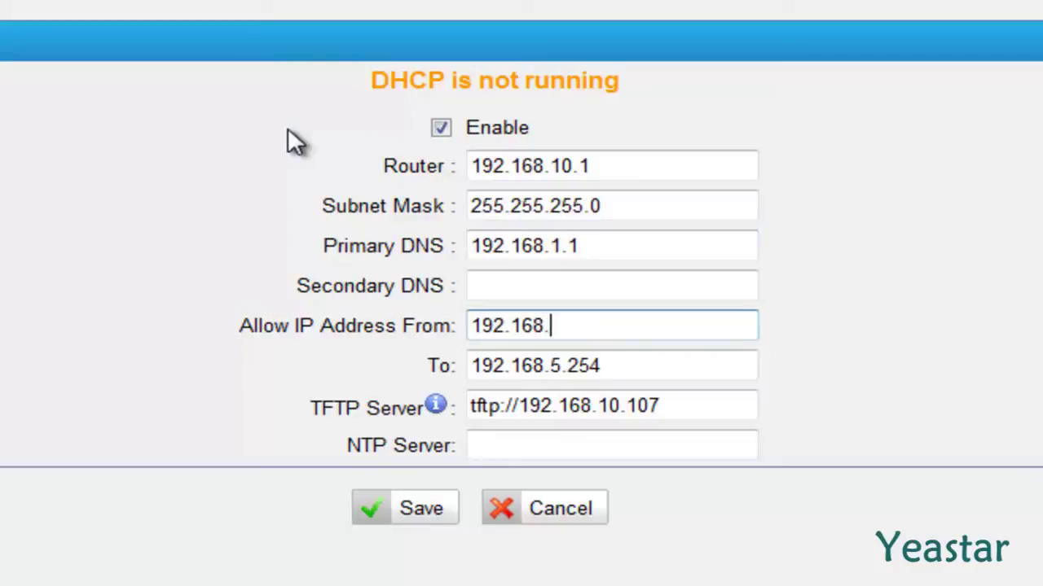
type("10.2")
key("Tab")
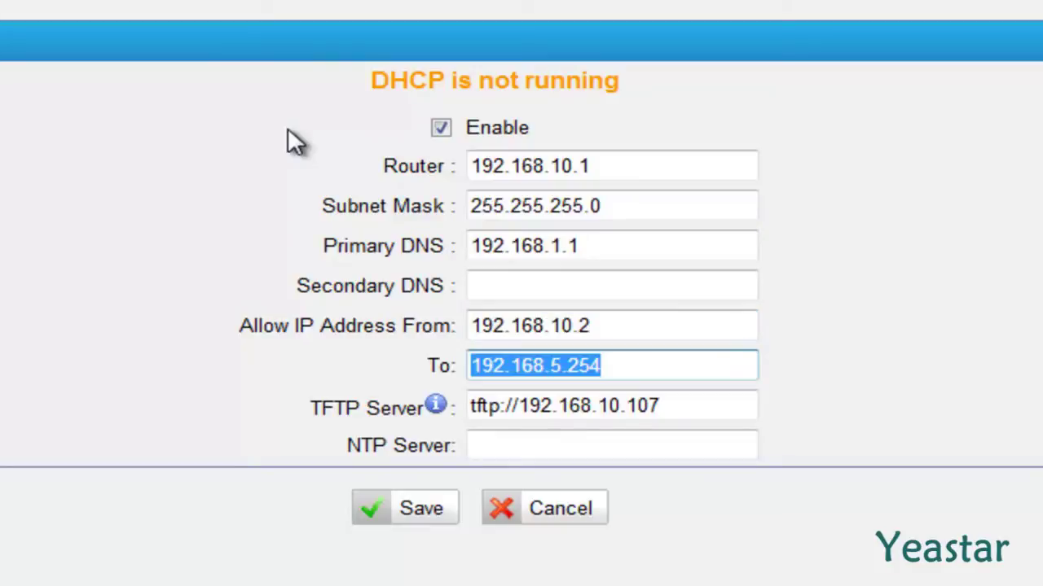
type("192.168")
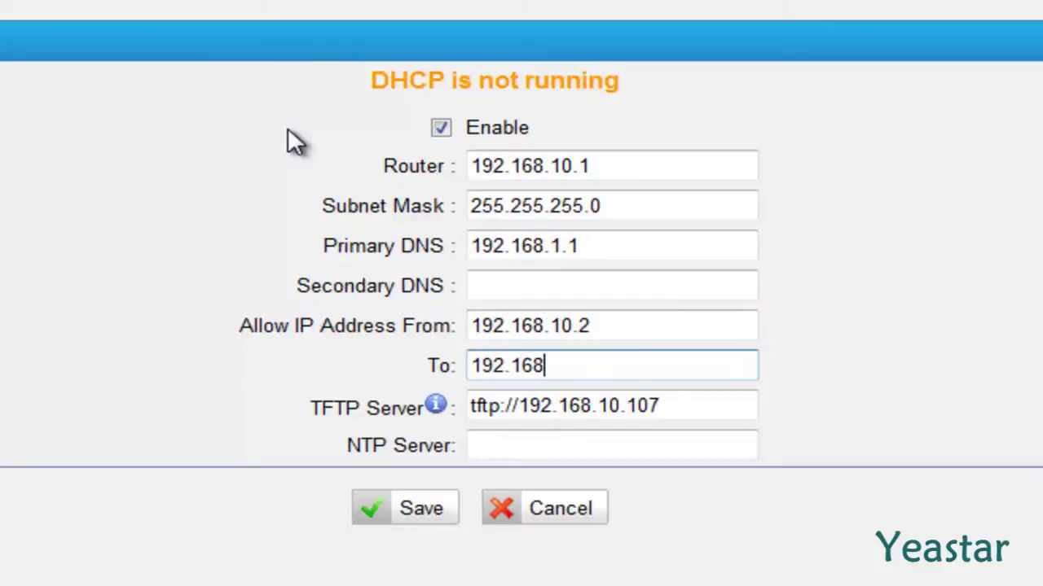
type(".10.254")
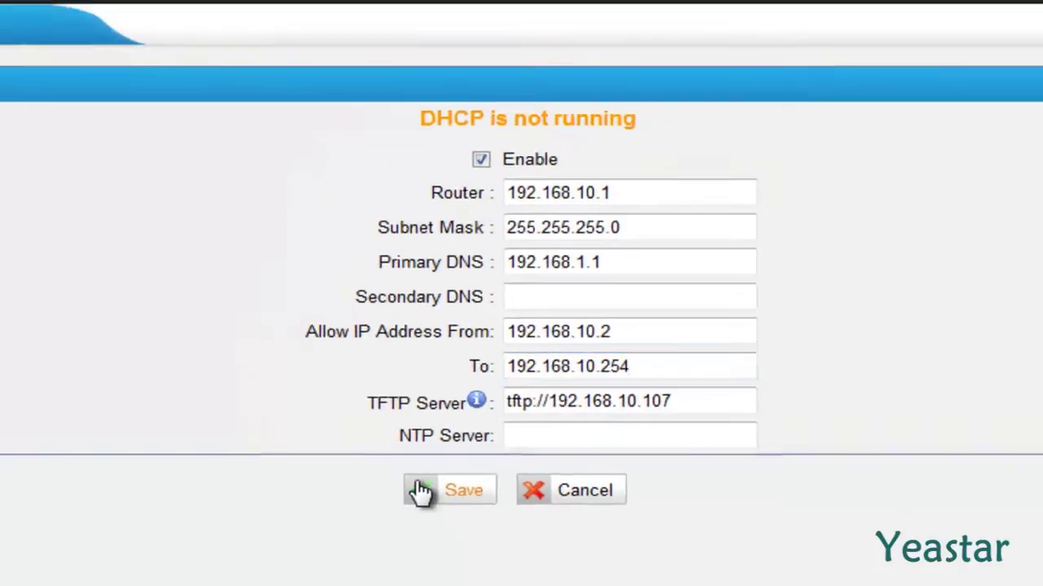
left_click(371, 503)
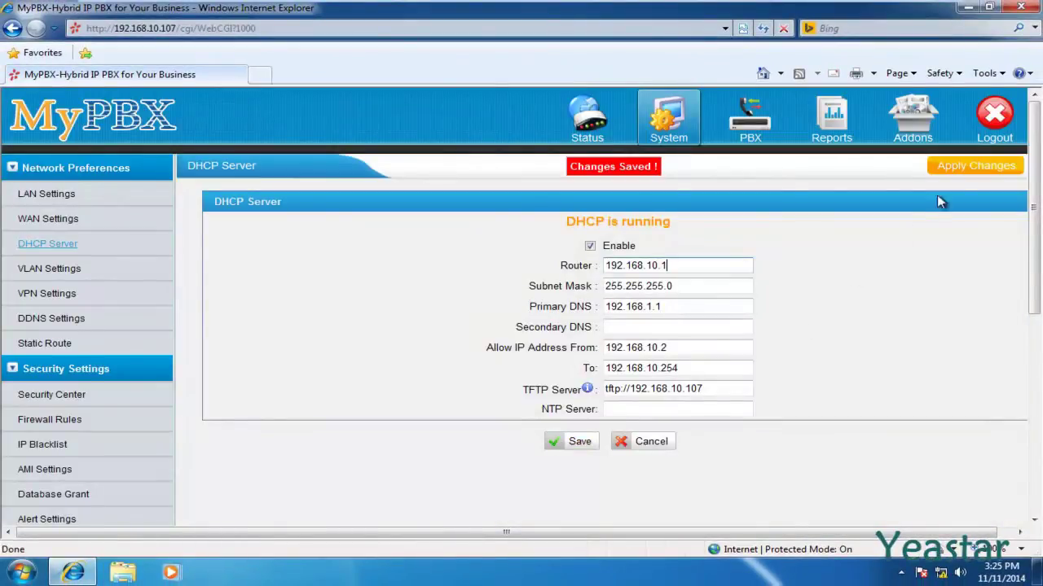
- Apply the DHCP changes and return to the PBX FXS/VoIP extensions list
left_click(952, 167)
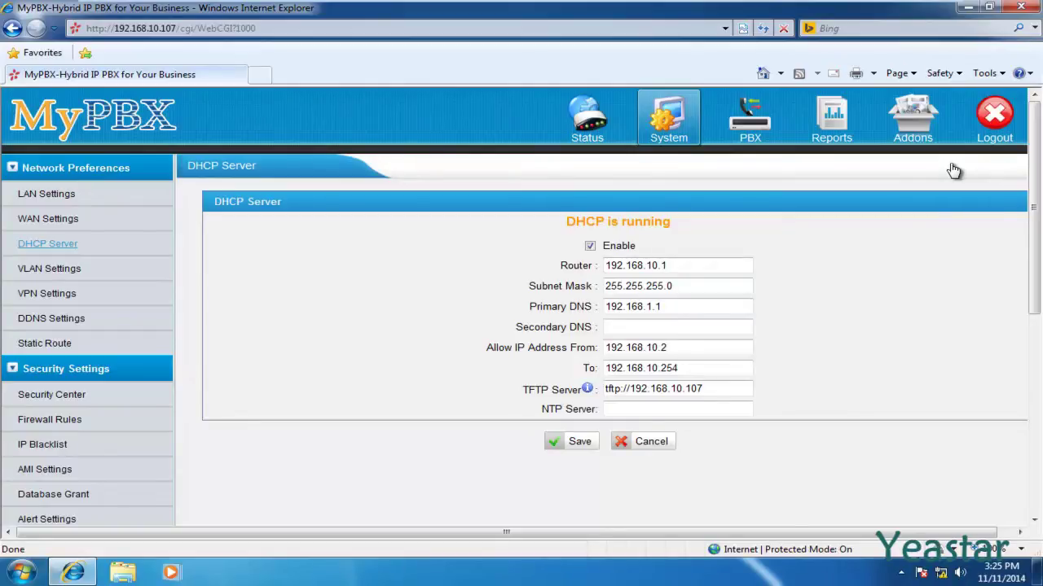
left_click(754, 135)
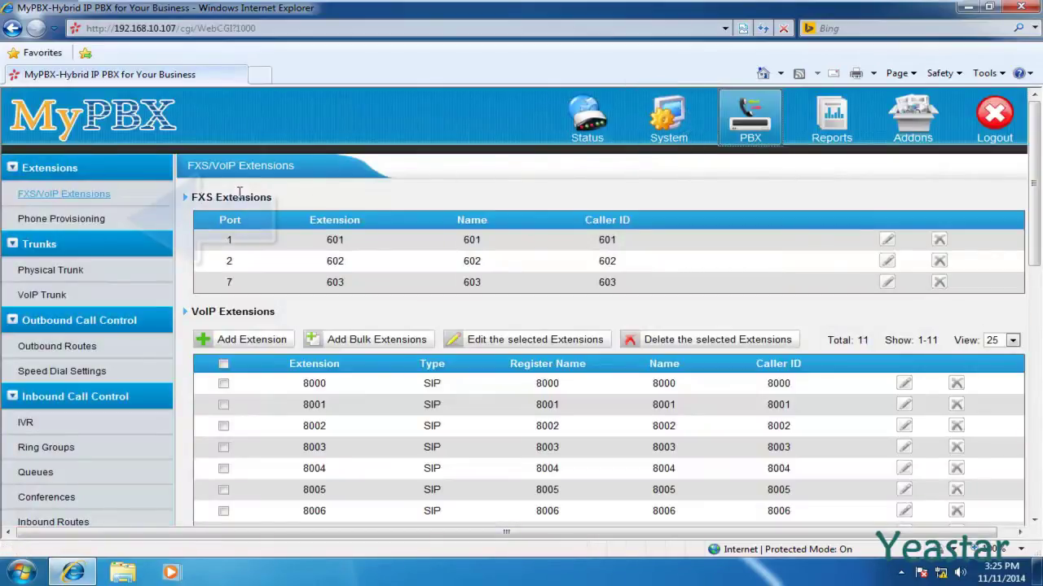
- Refresh Phone Provisioning, tick all three detected Yealink phones, and open their configuration form
left_click(108, 223)
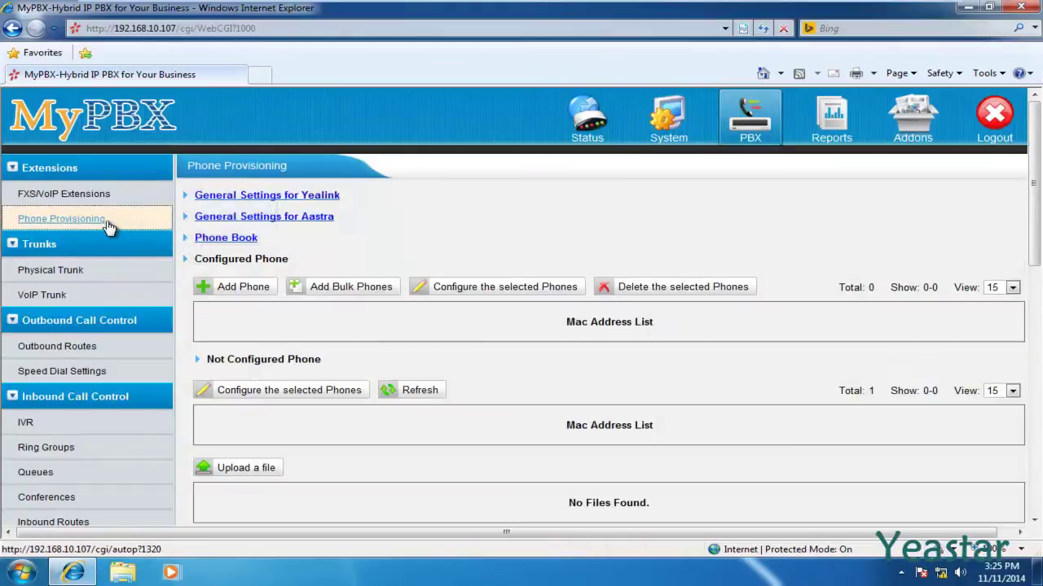
scroll(108, 224, "down", 3)
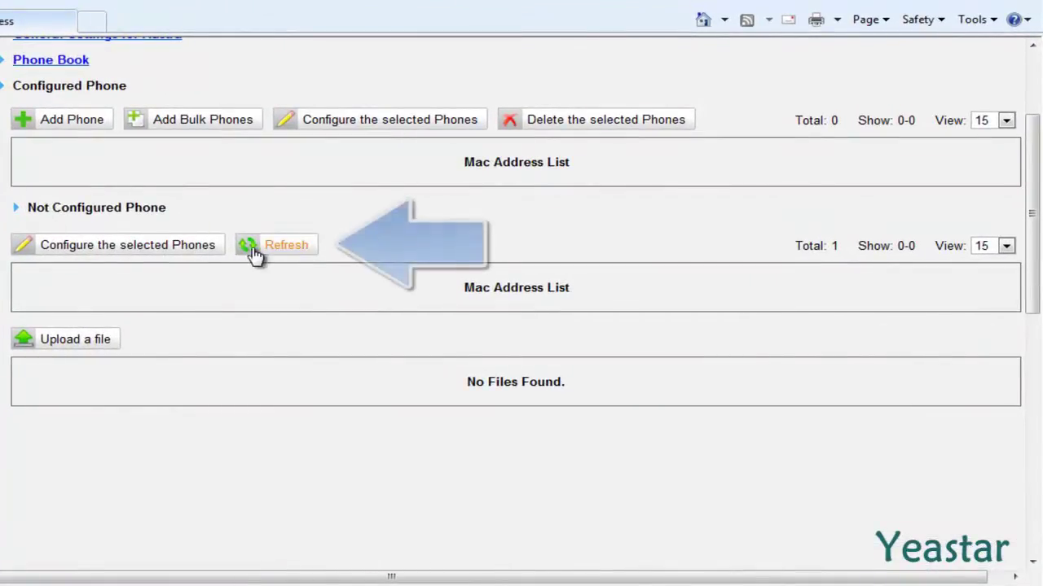
left_click(254, 251)
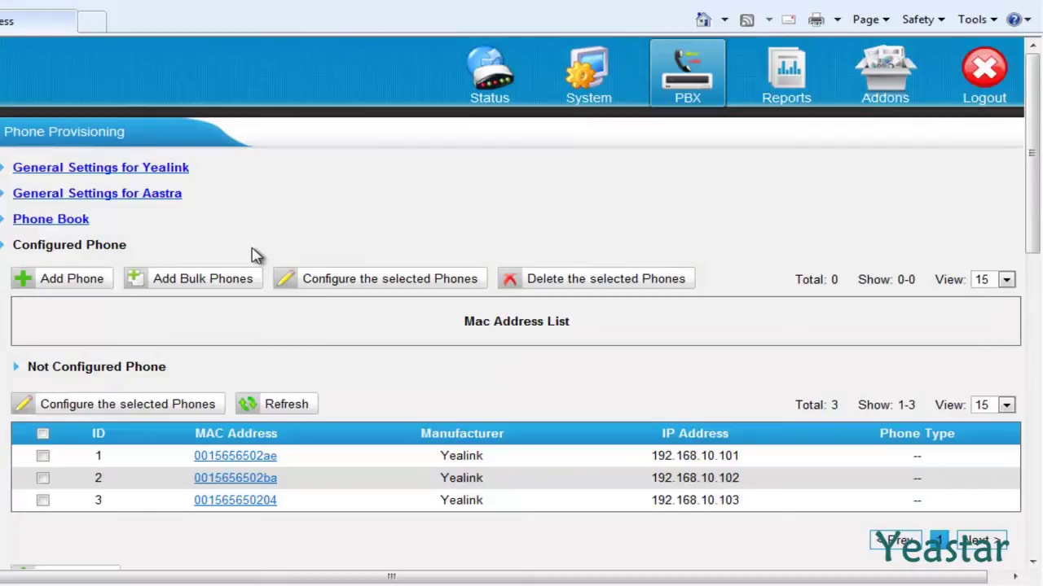
scroll(254, 255, "down", 3)
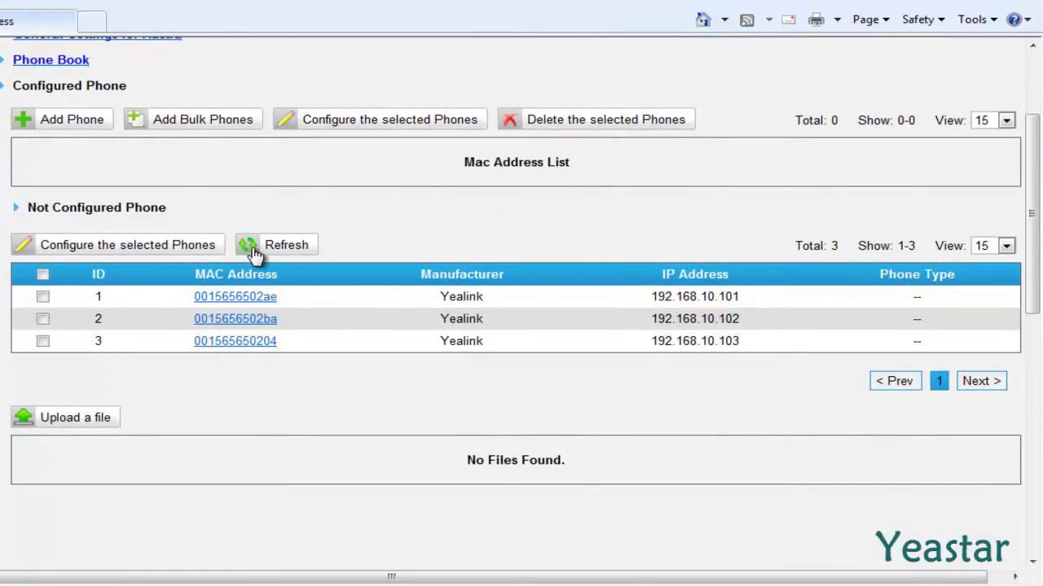
left_click(43, 275)
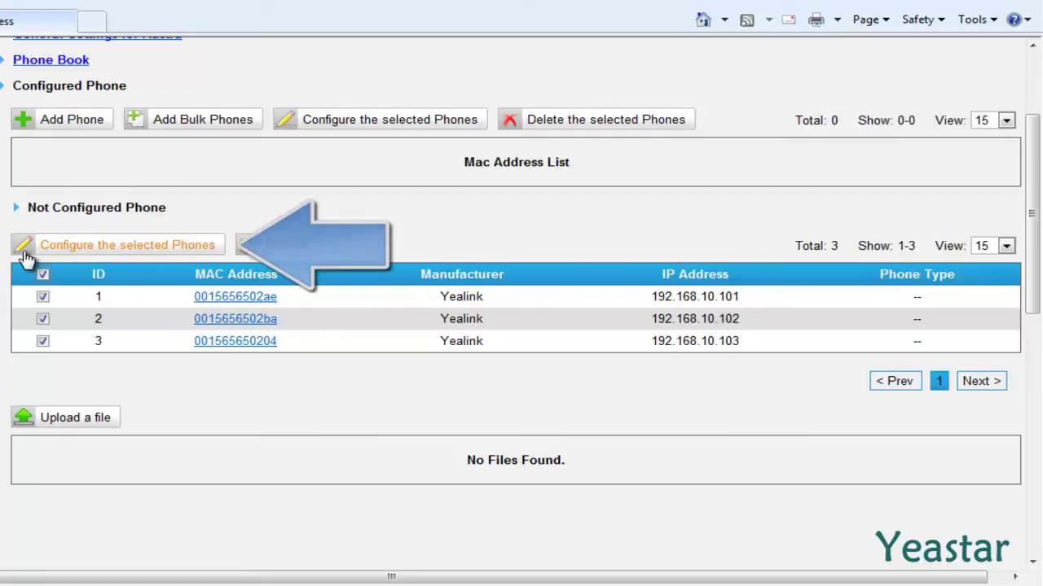
left_click(27, 257)
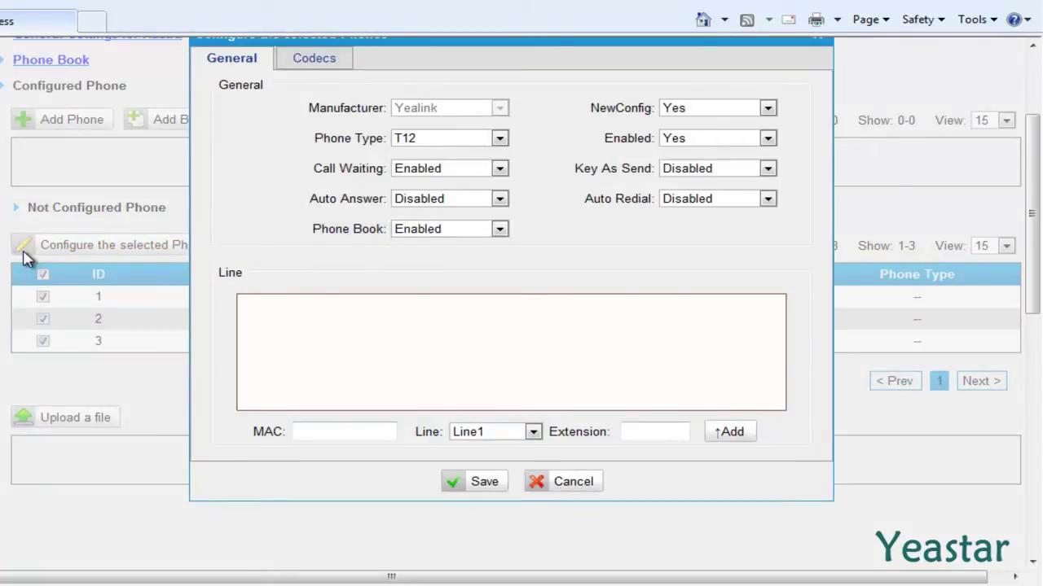
left_click(500, 140)
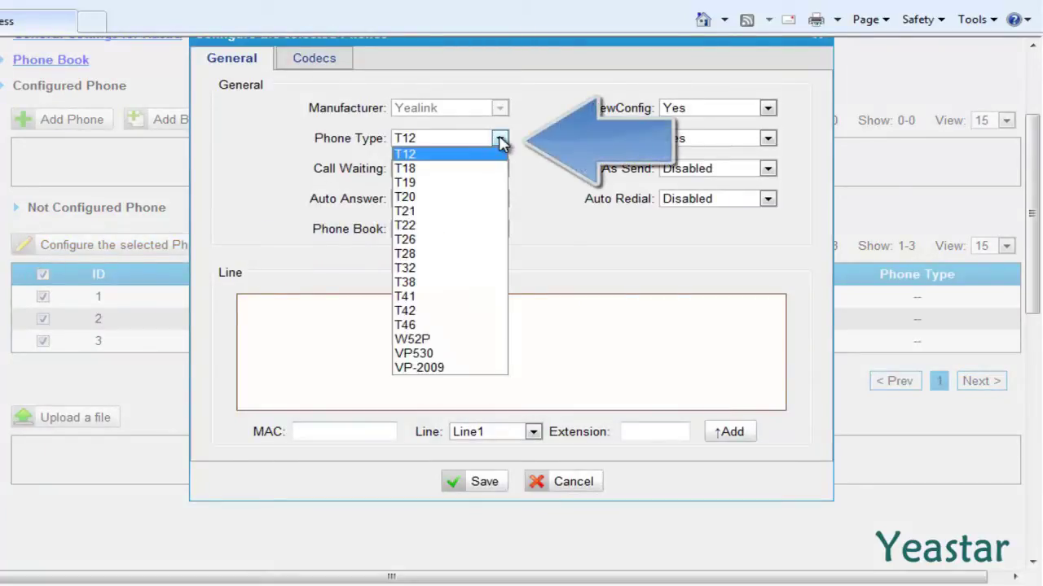
left_click(458, 211)
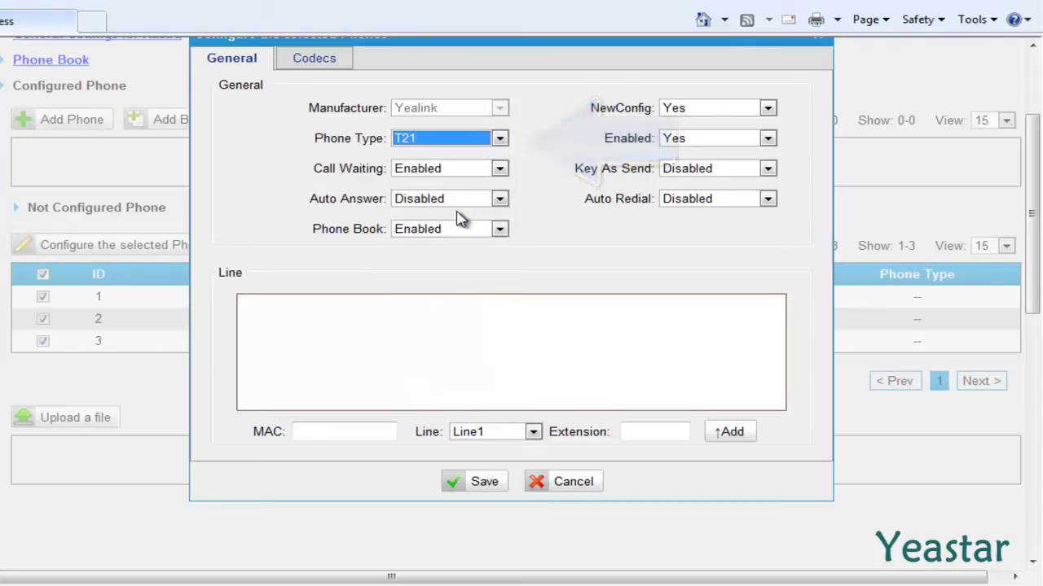
left_click(309, 438)
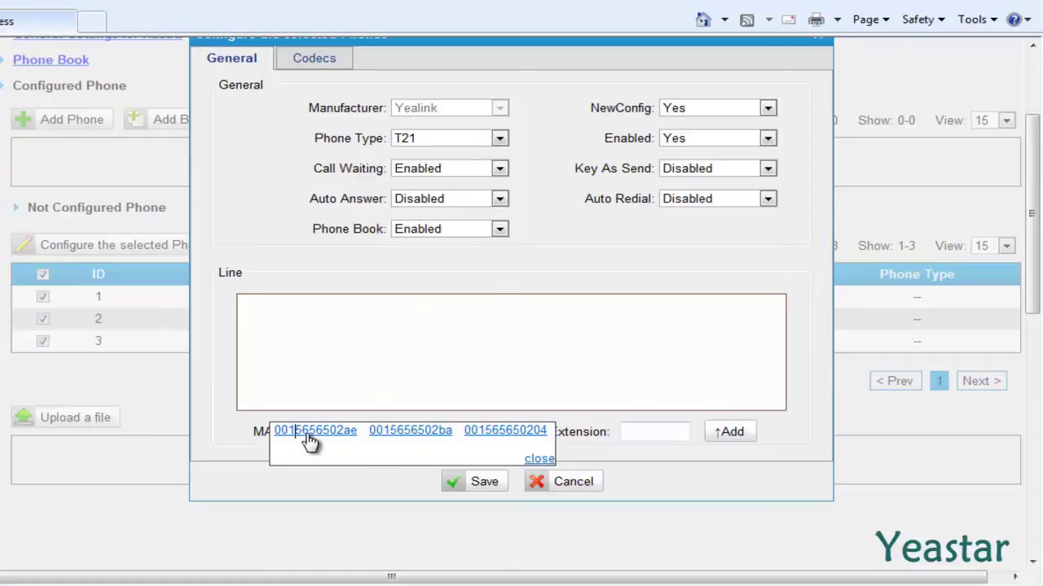
left_click(309, 433)
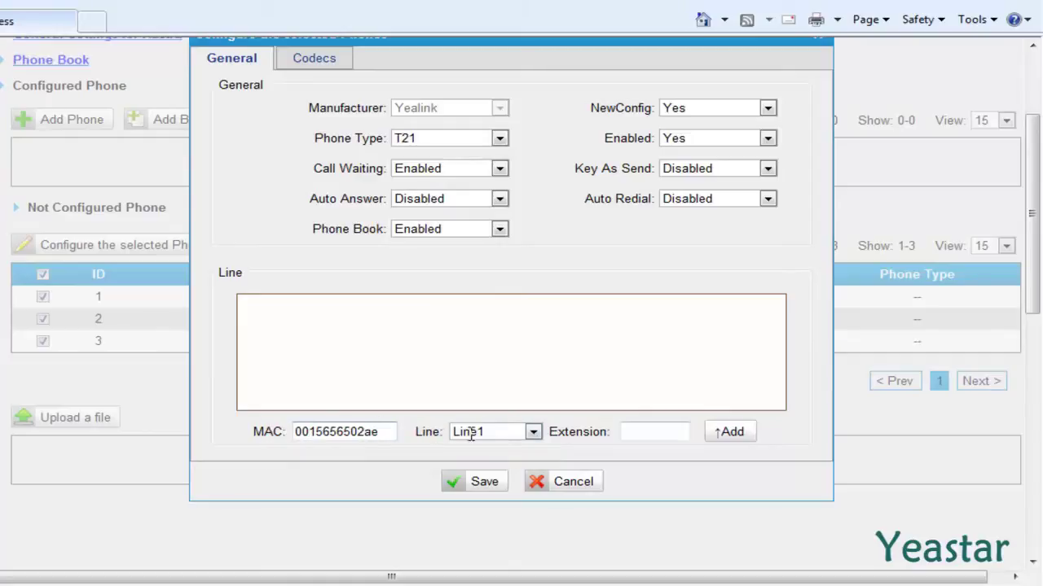
left_click(532, 431)
left_click(517, 446)
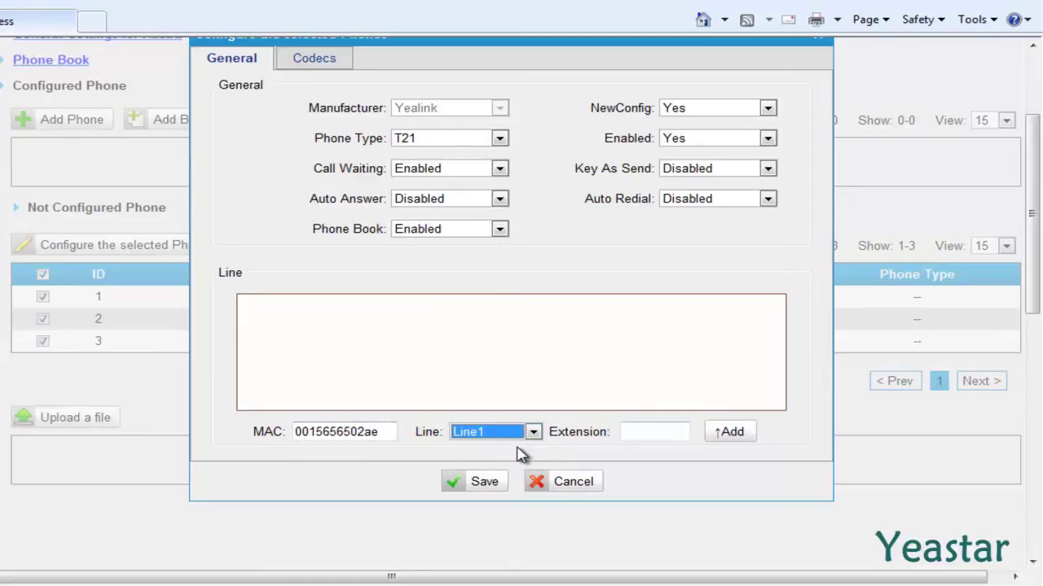
left_click(648, 436)
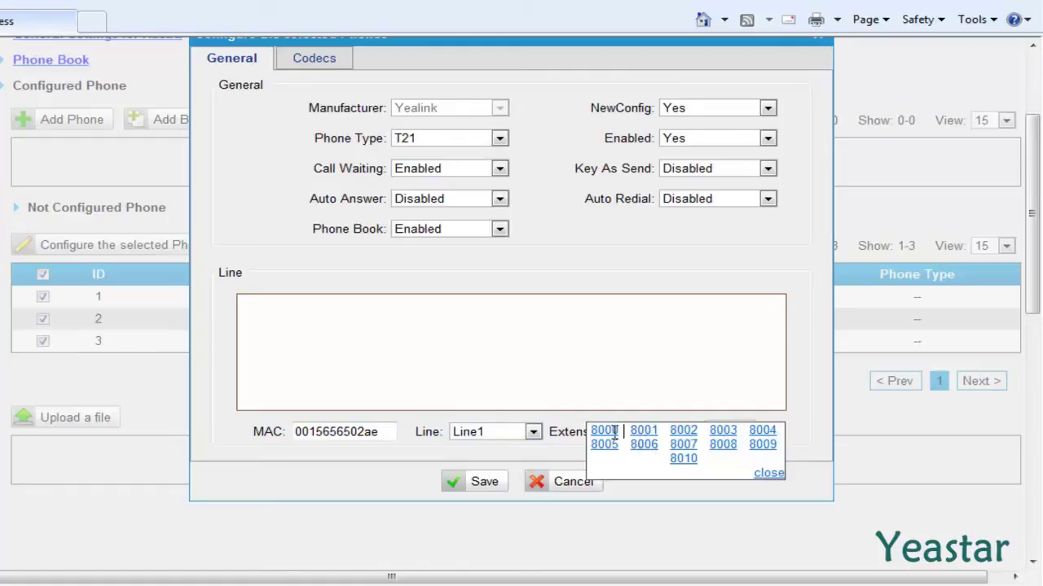
left_click(604, 432)
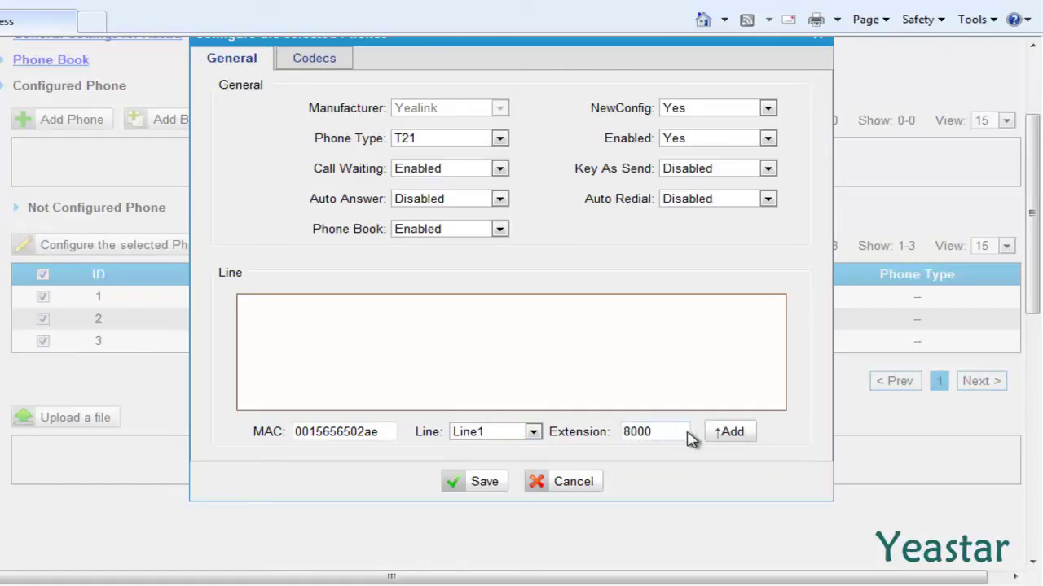
left_click(722, 439)
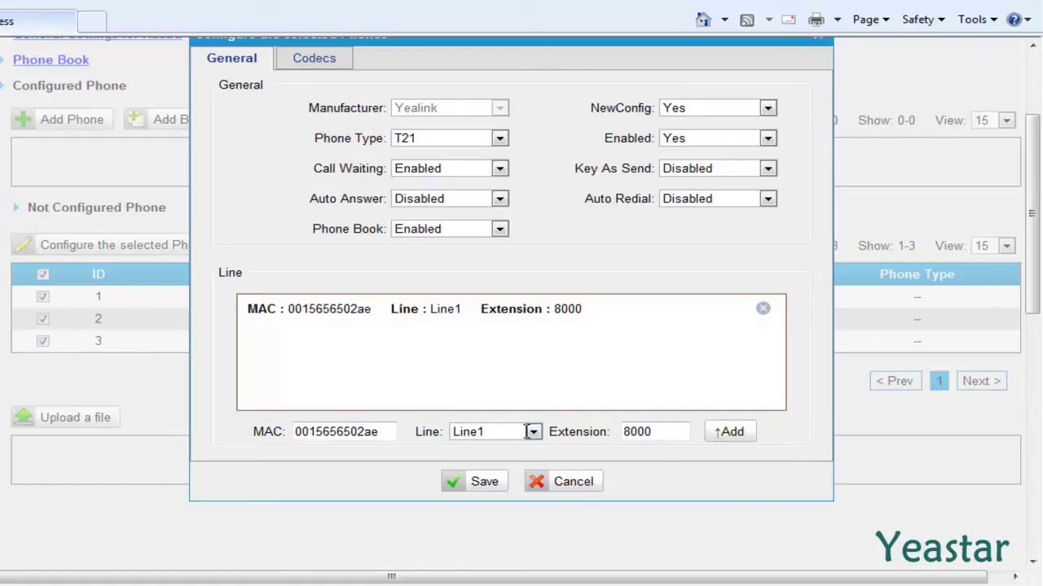
left_click(391, 439)
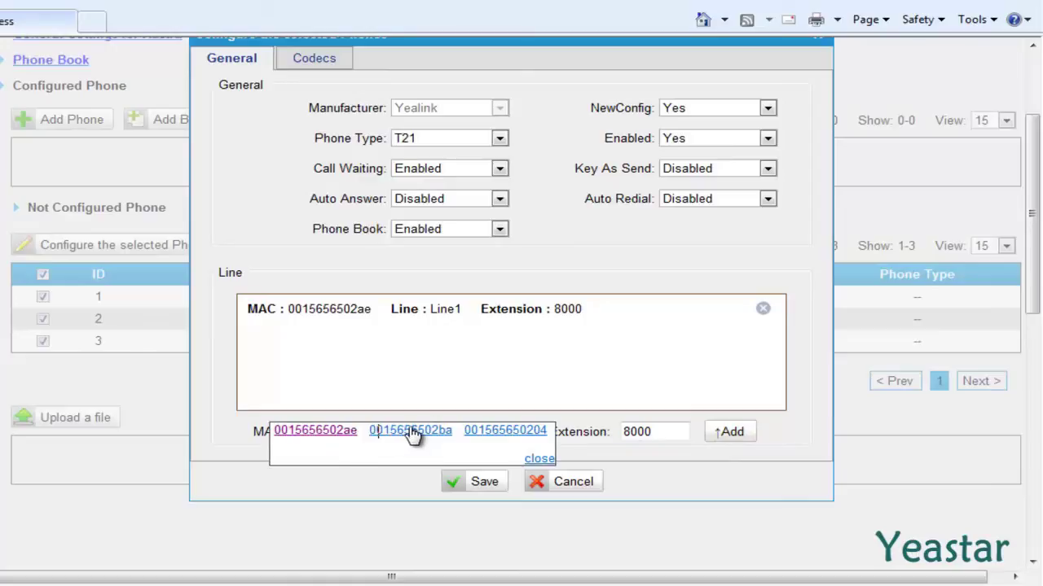
left_click(413, 435)
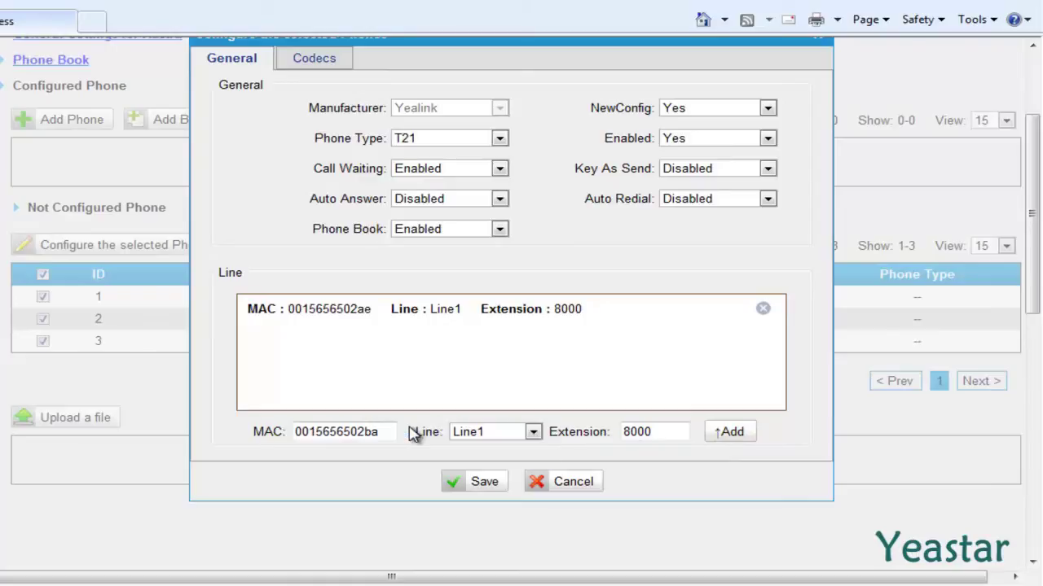
left_click(533, 432)
left_click(521, 448)
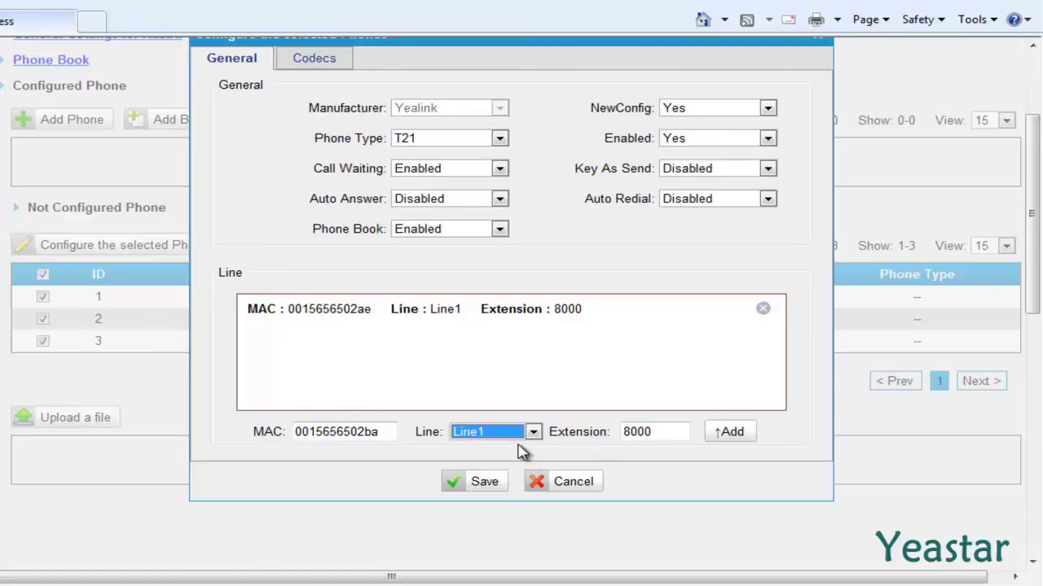
left_click(659, 436)
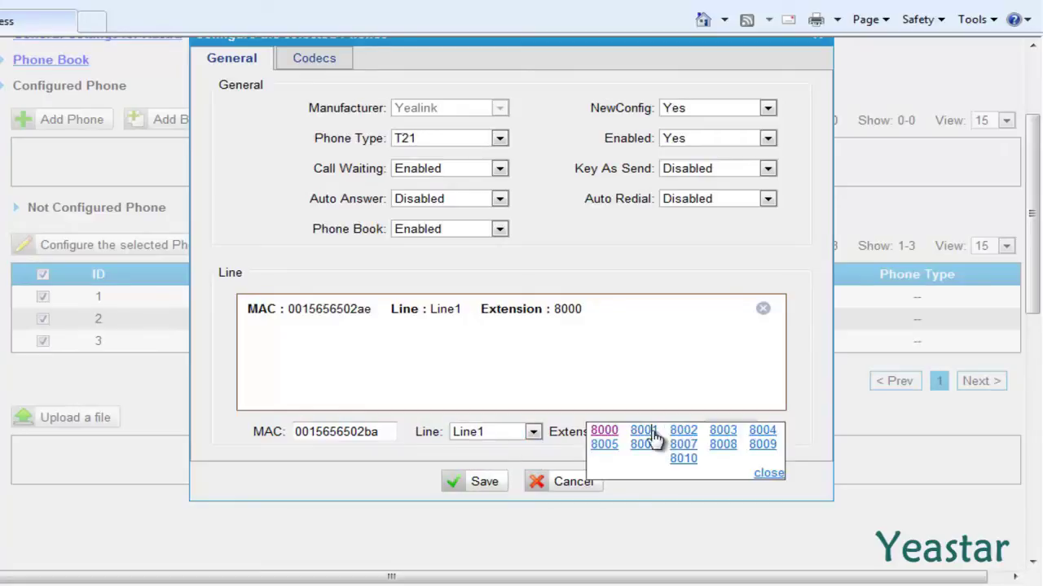
left_click(646, 430)
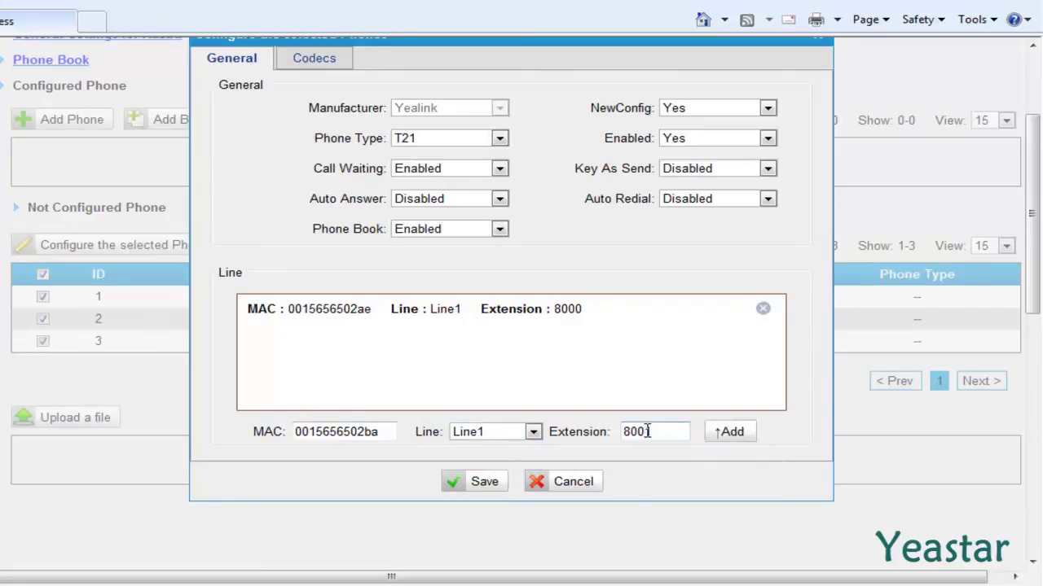
left_click(711, 437)
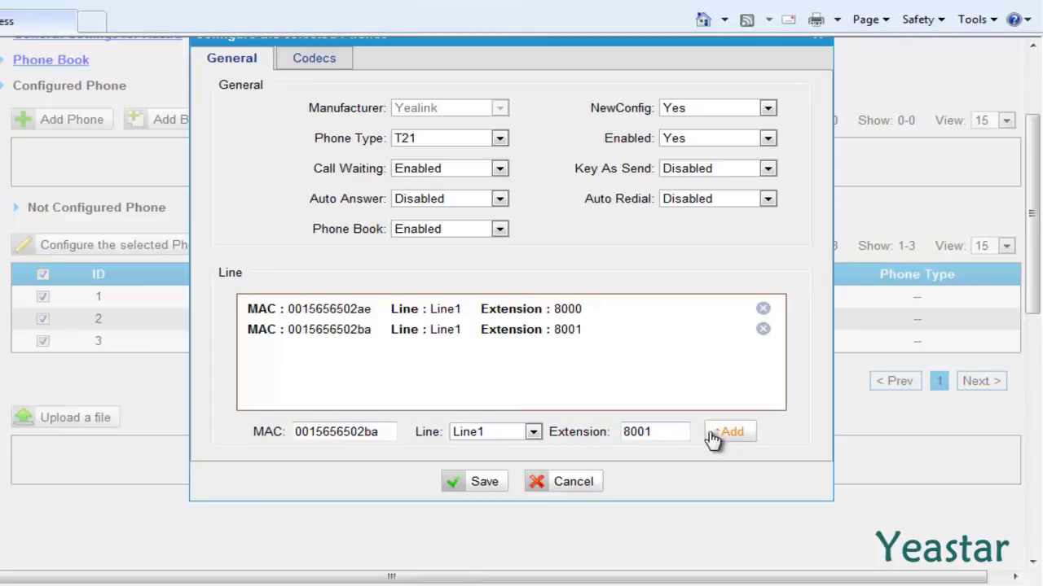
left_click(388, 435)
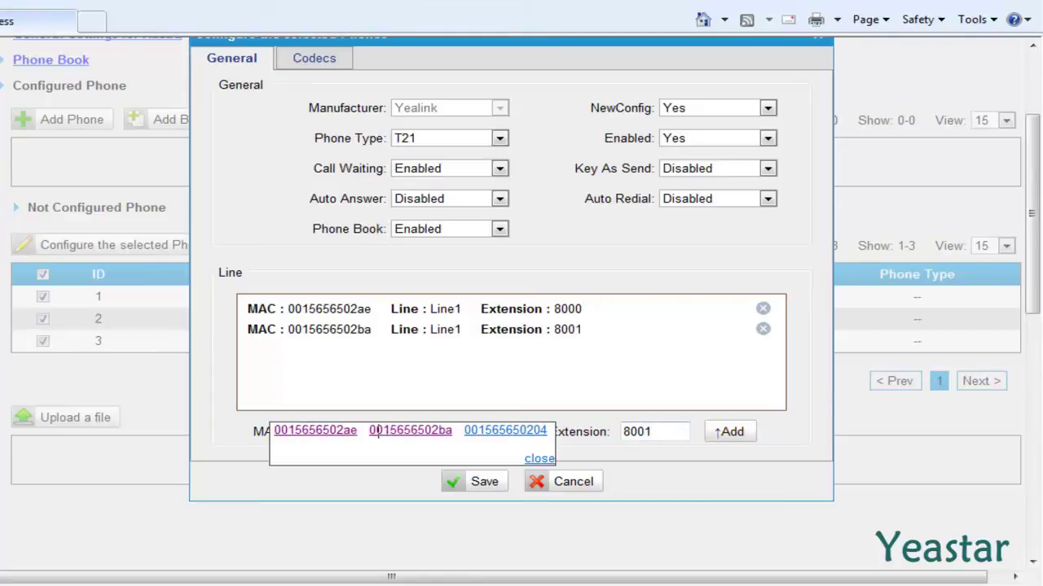
left_click(489, 432)
left_click(532, 432)
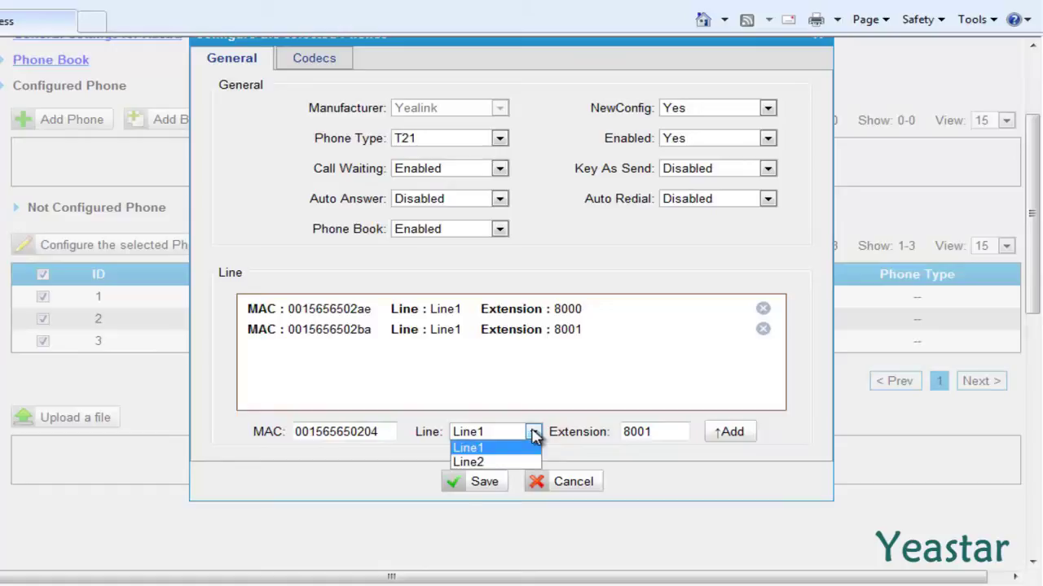
left_click(528, 449)
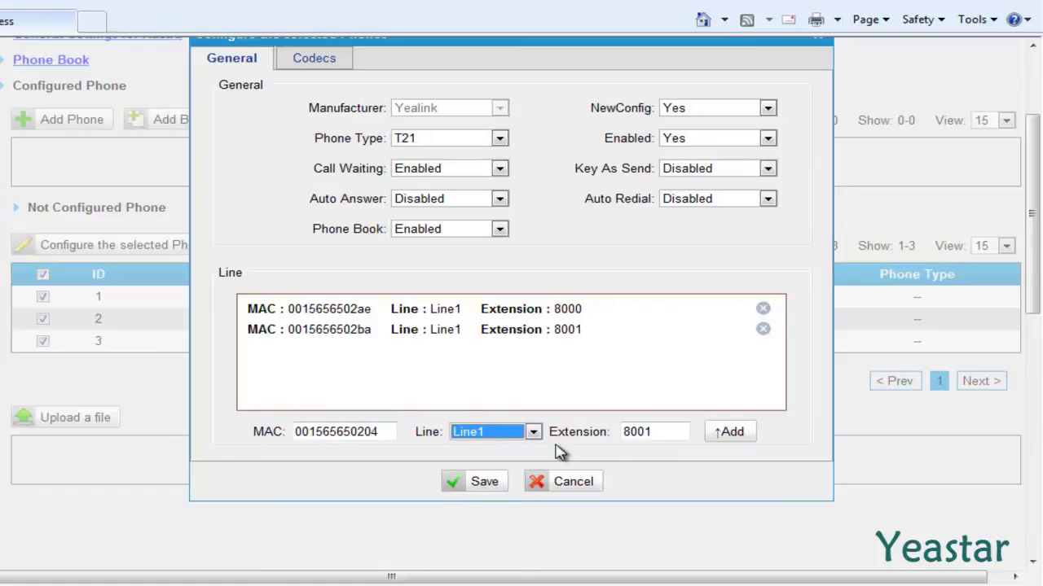
left_click(662, 438)
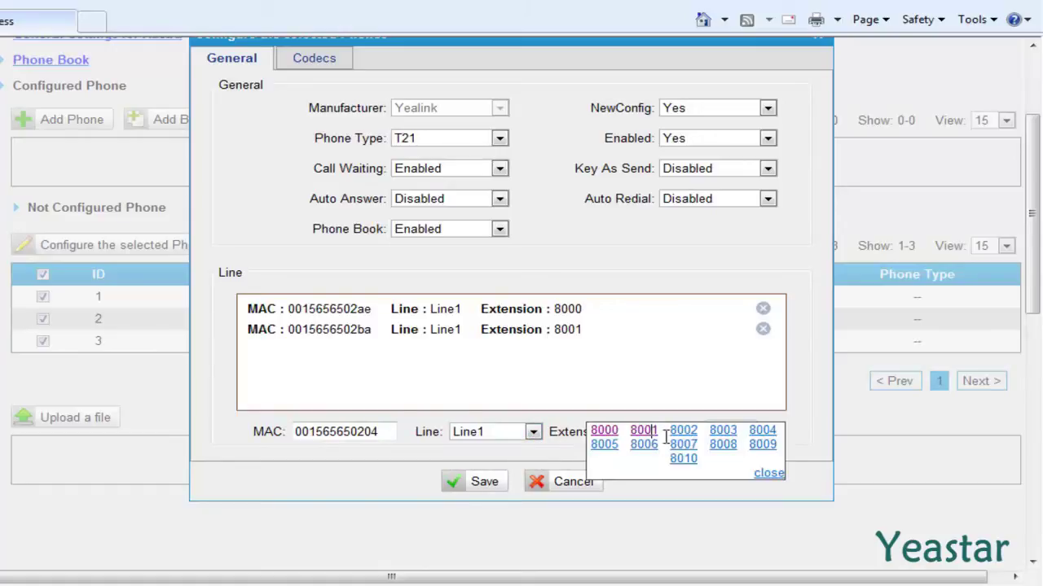
left_click(682, 446)
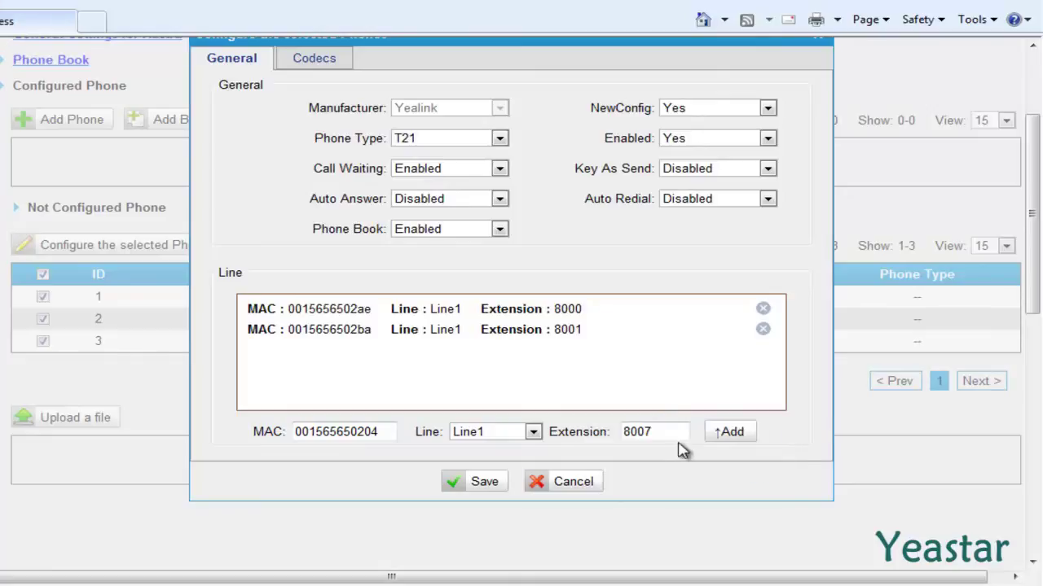
left_click(721, 441)
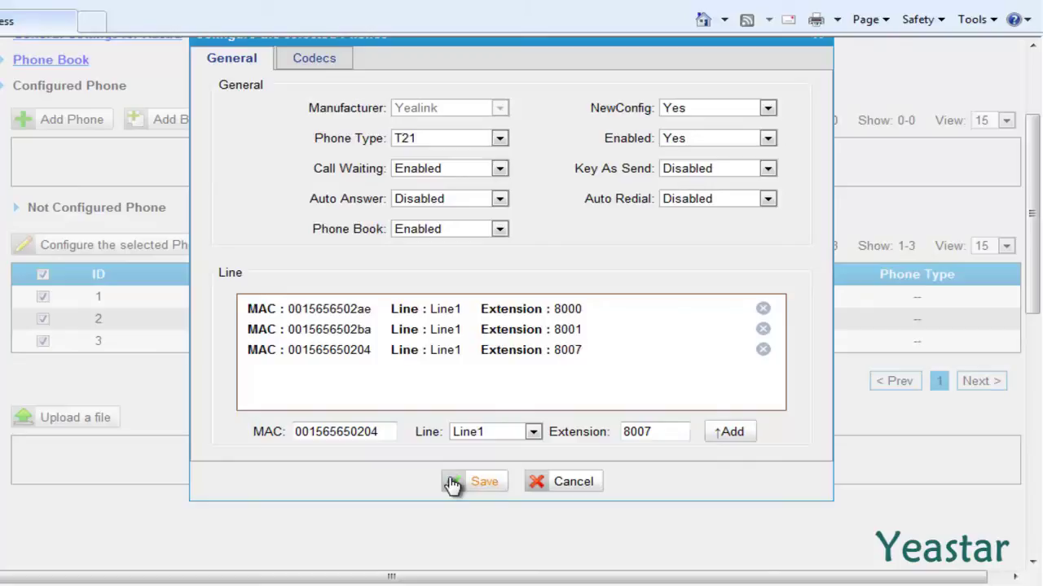
- Save the three phones' configuration, confirm rebooting them, and go to the Status section
left_click(475, 481)
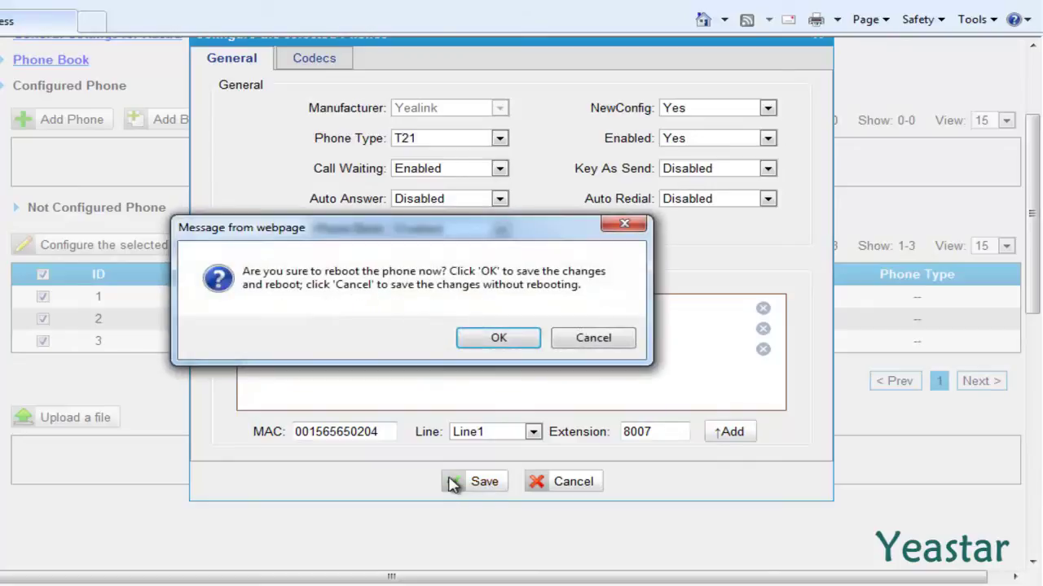
left_click(478, 343)
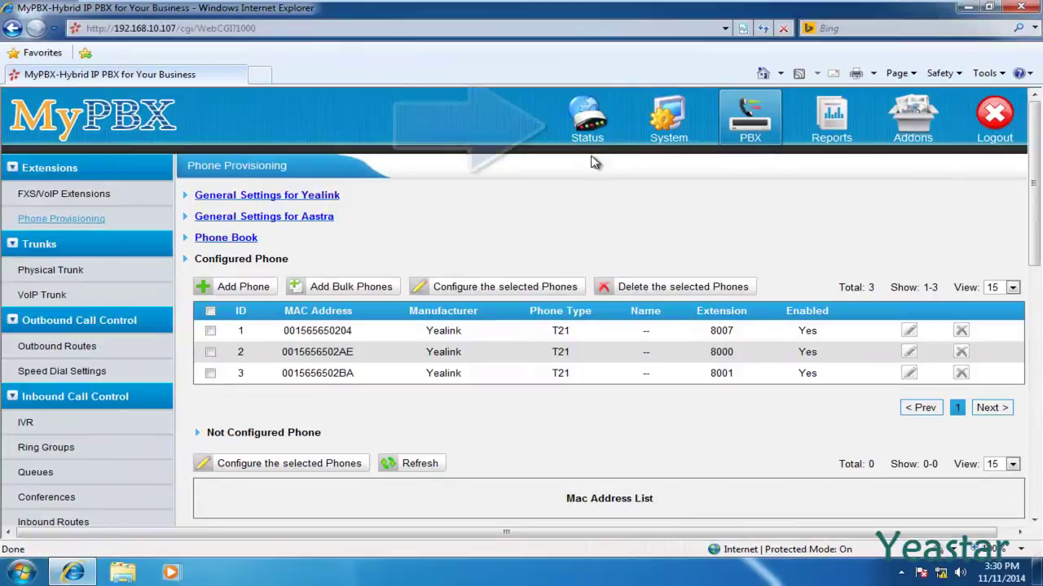
left_click(587, 140)
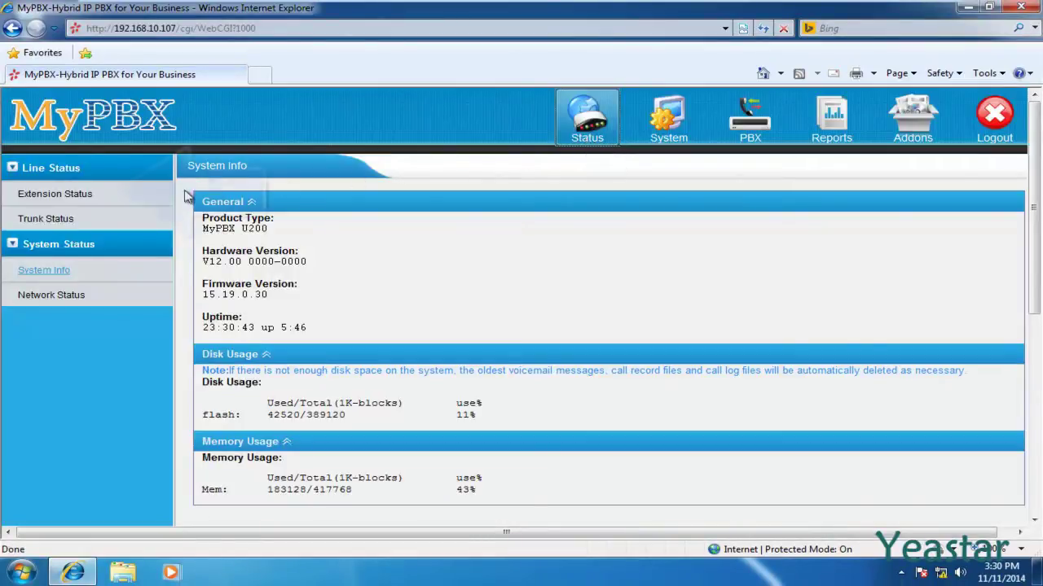
- Check the extensions' registration status on the Extension Status page
left_click(99, 204)
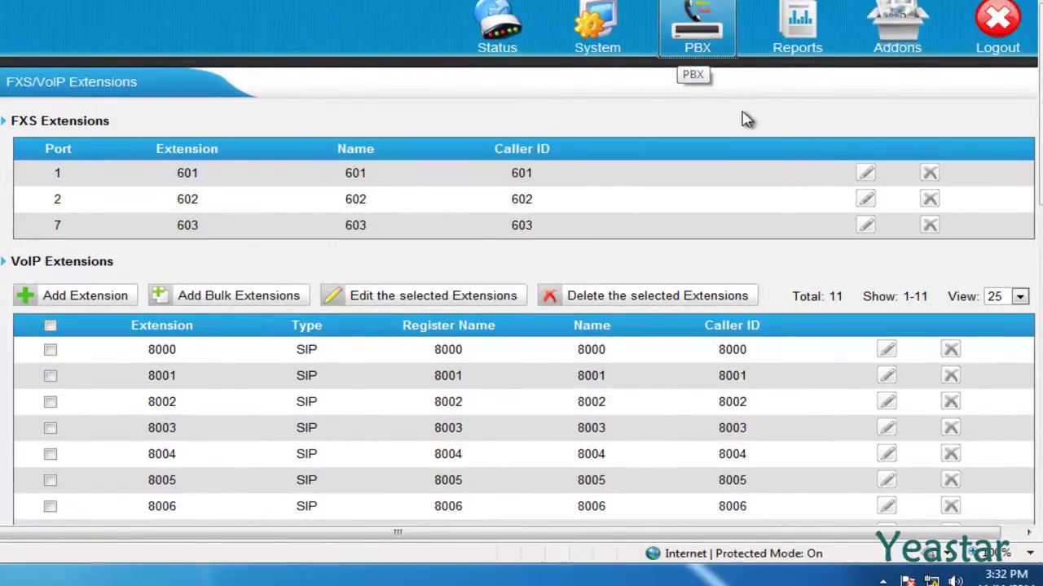
- Review analog extension 601 on port 1, then delete it and apply the change
left_click(863, 174)
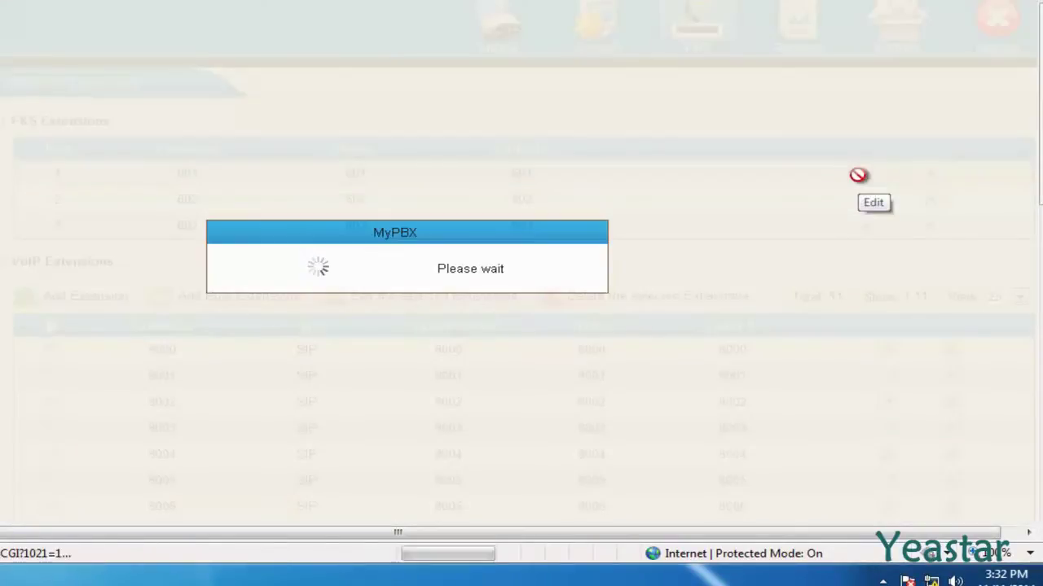
scroll(864, 183, "down", 4)
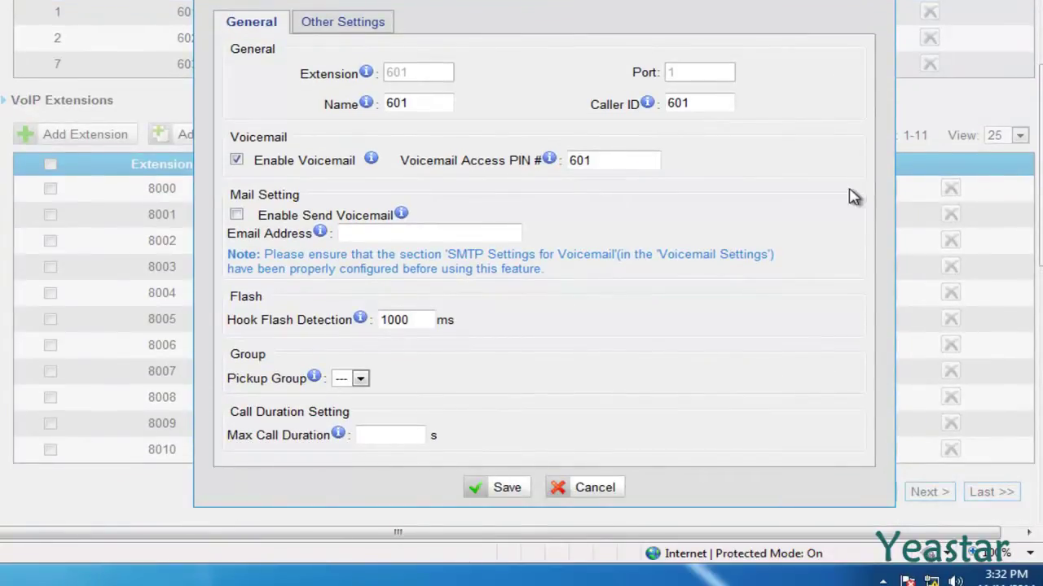
left_click(582, 488)
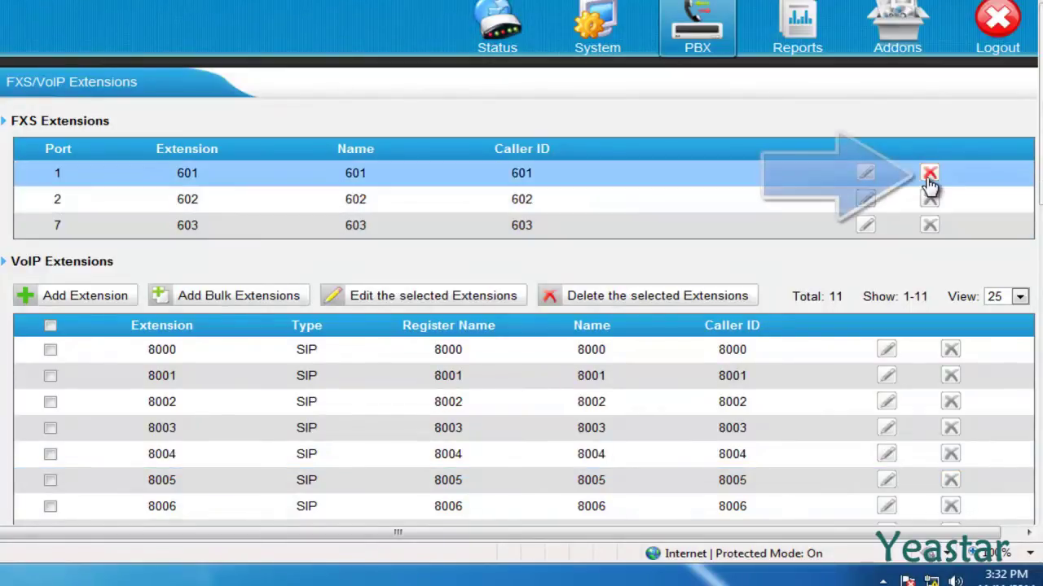
left_click(930, 175)
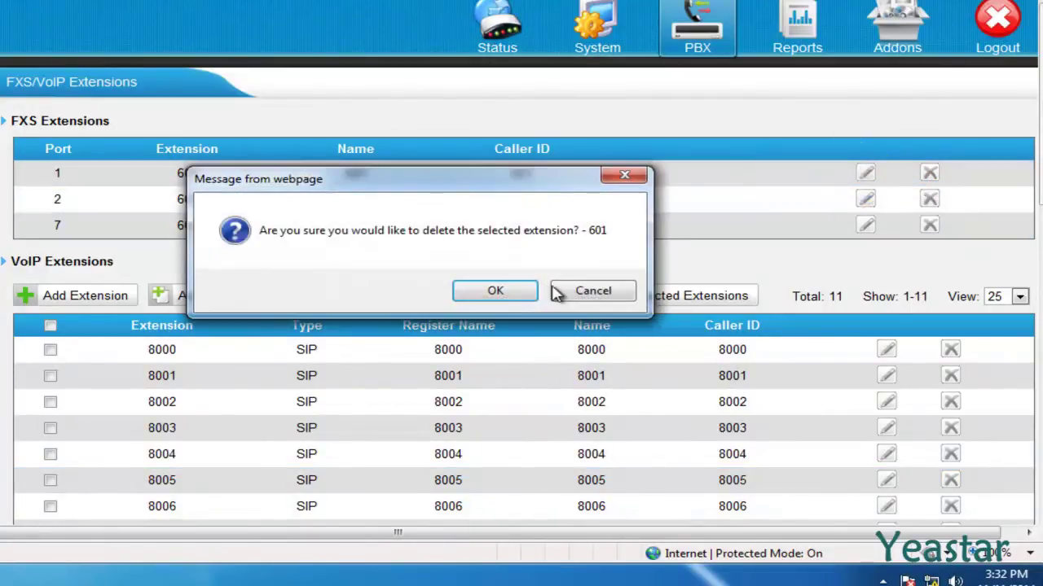
left_click(528, 294)
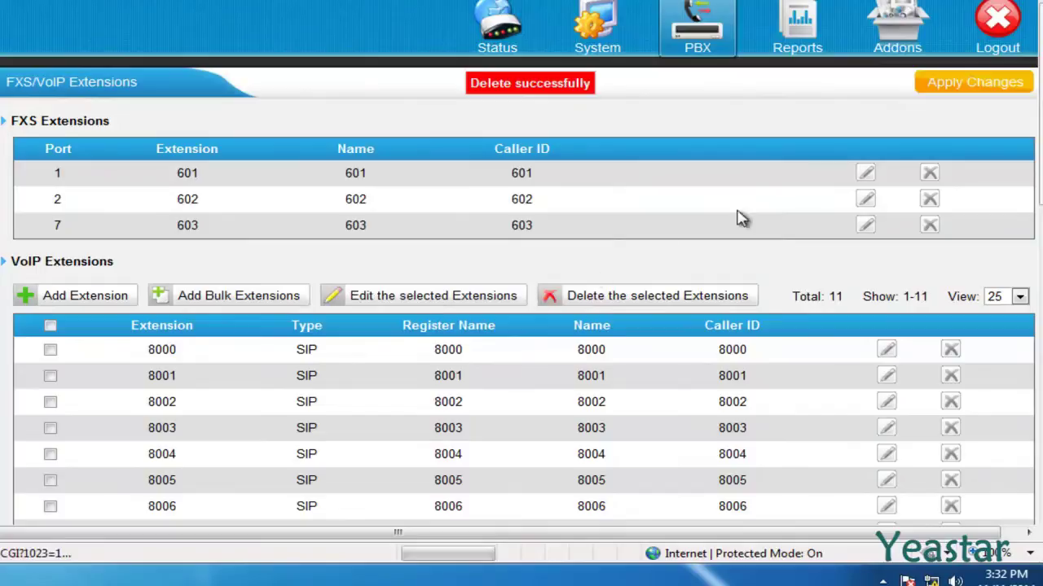
left_click(934, 90)
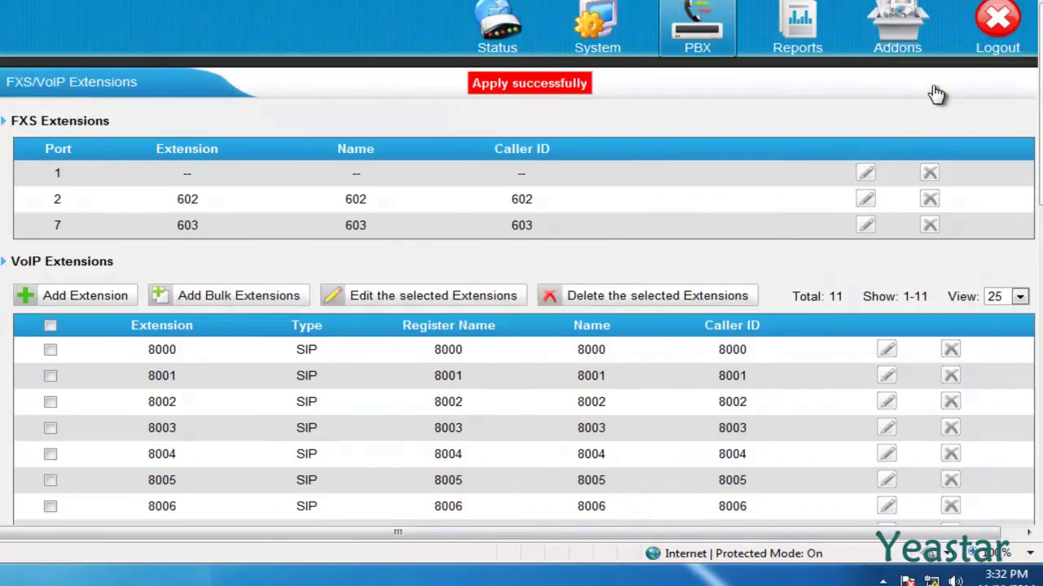
- Renumber port 1's extension from 604 to 8200, with name, caller ID and voicemail PIN 8200, then save and apply
left_click(861, 175)
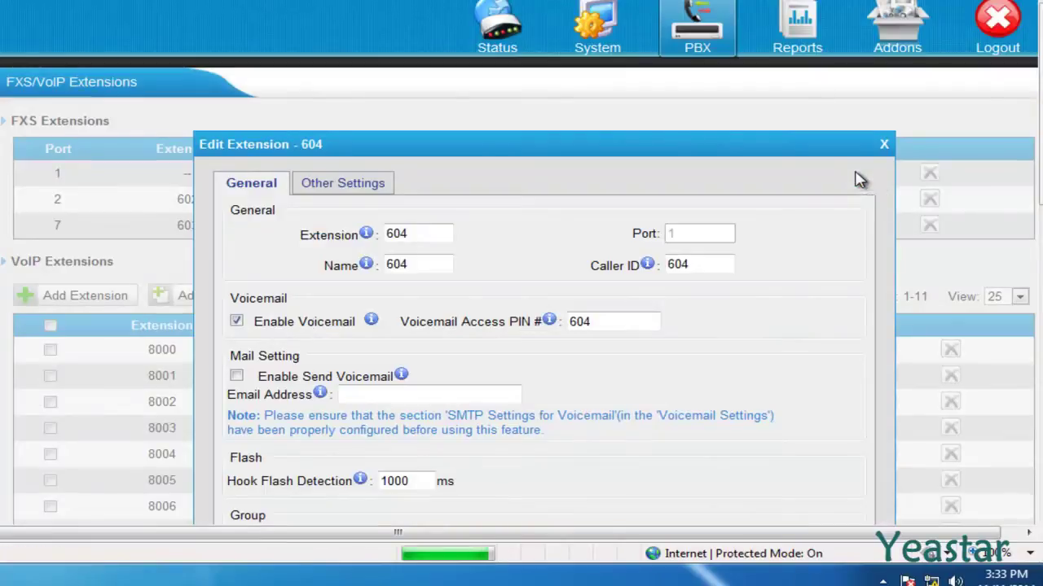
scroll(858, 183, "down", 3)
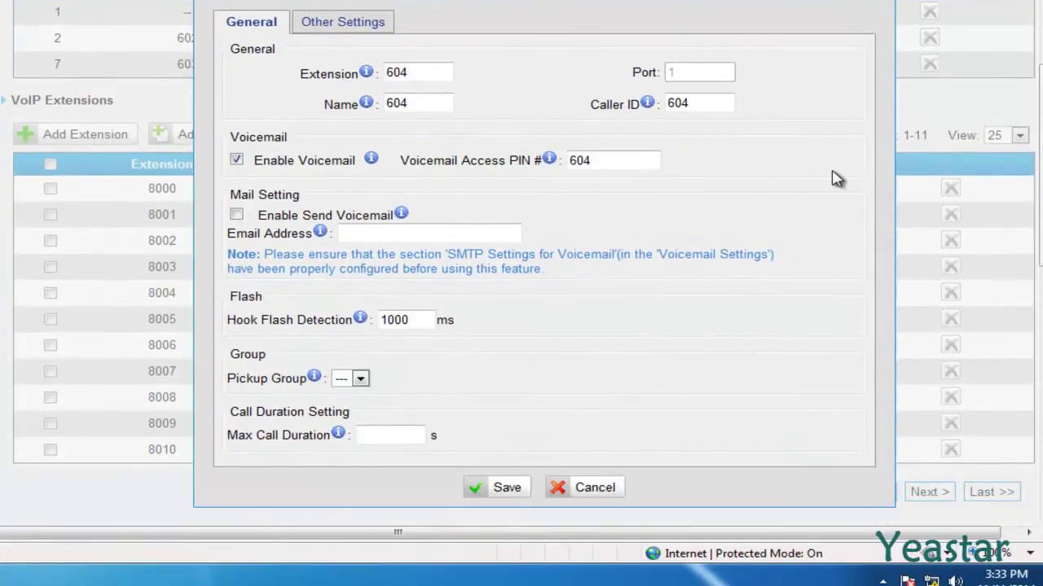
left_click_drag(411, 72, 377, 72)
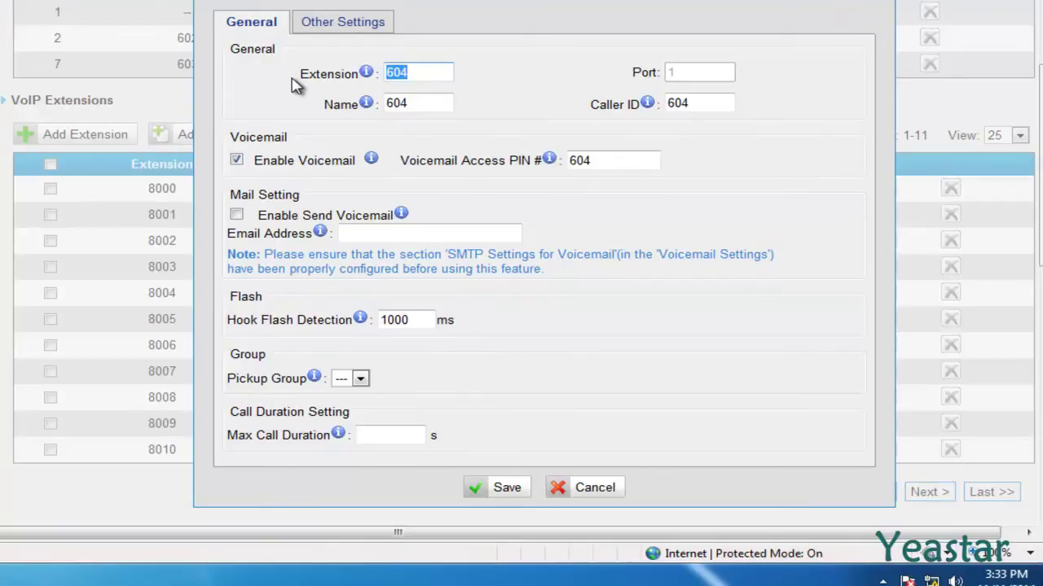
type("8200")
key("Tab")
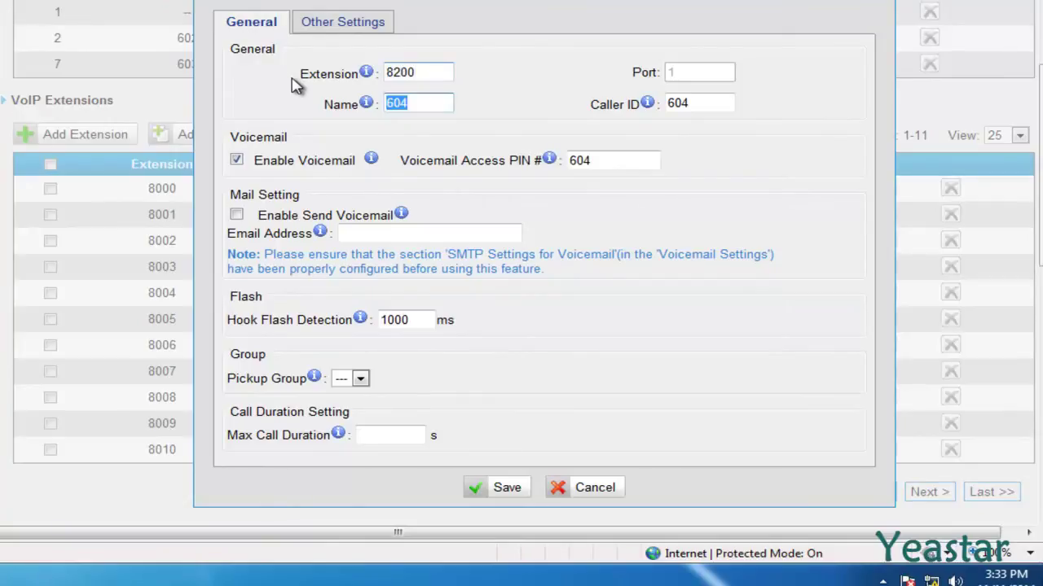
type("8200")
key("Tab")
type("8")
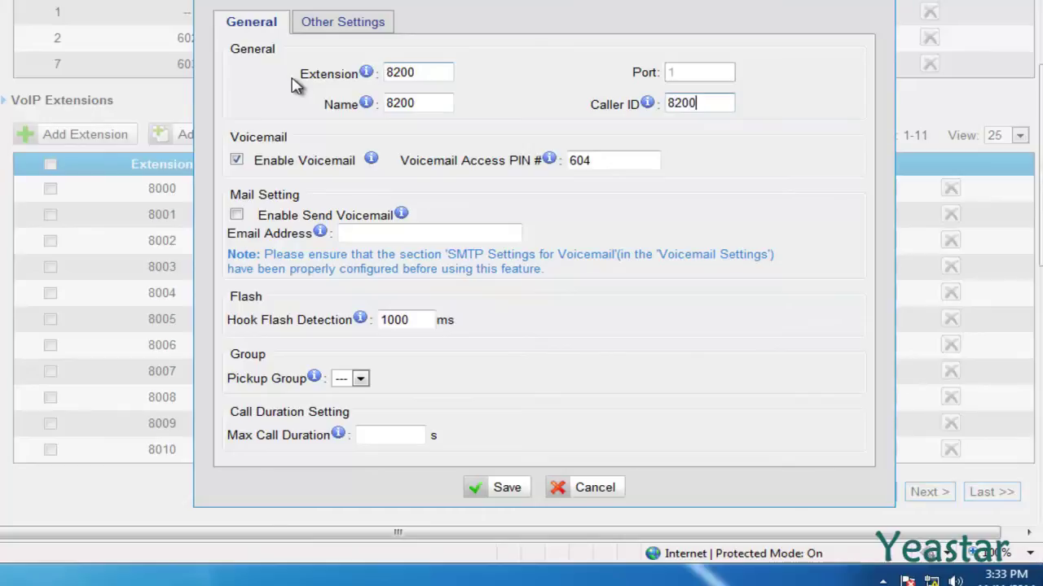
key("Tab")
key("Tab")
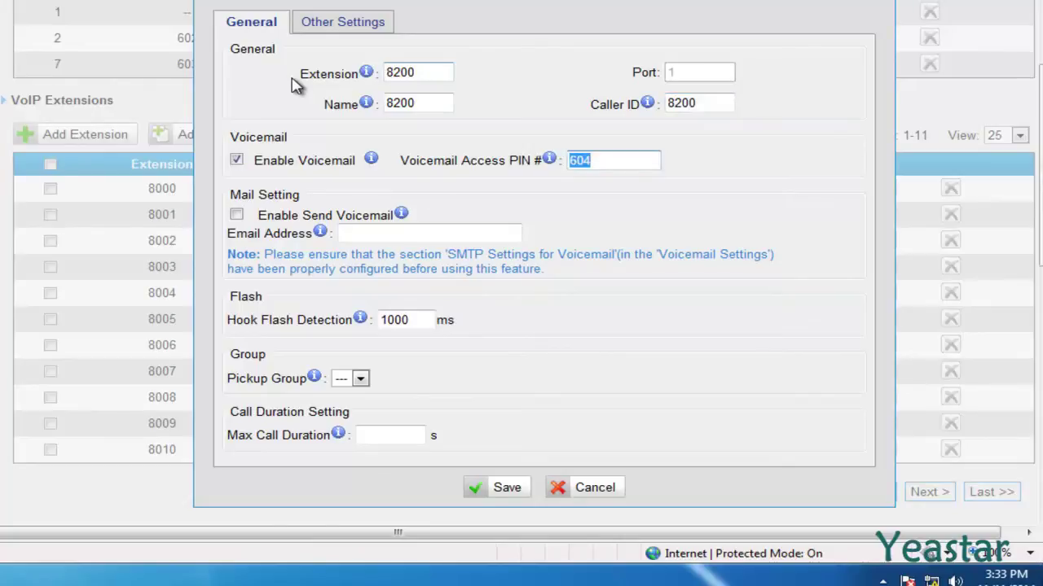
type("8200")
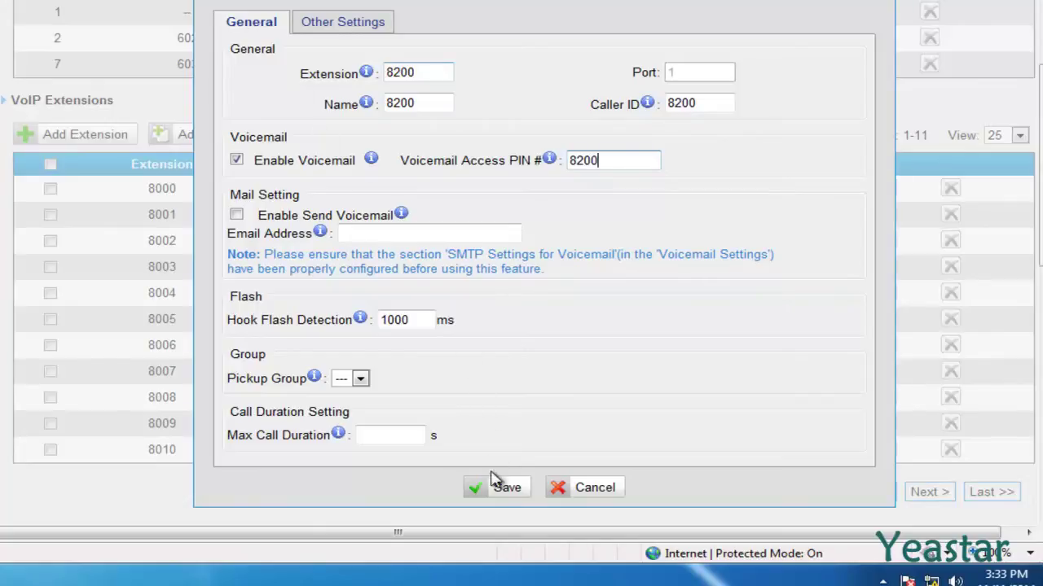
left_click(485, 489)
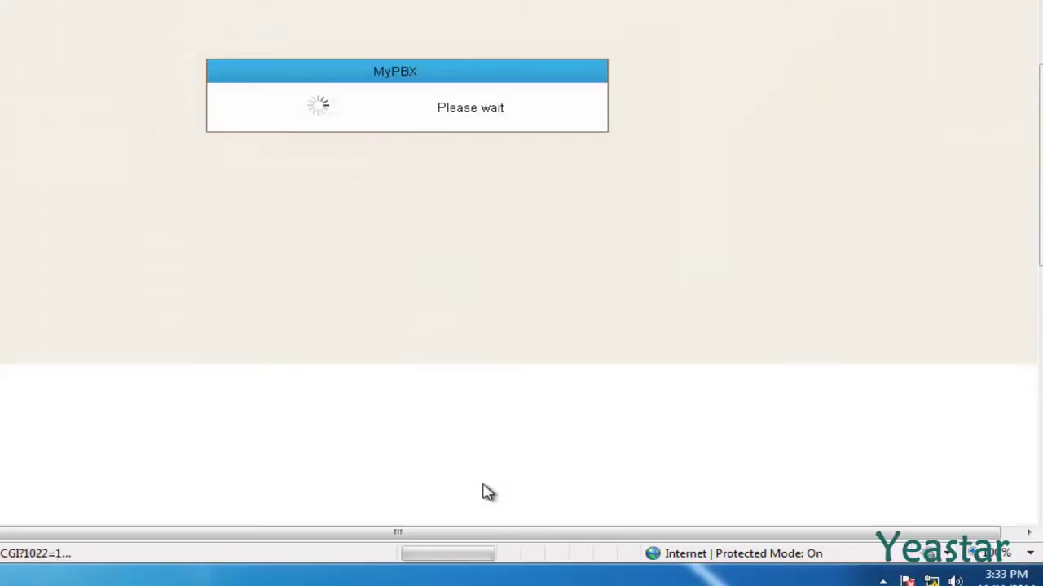
left_click(955, 84)
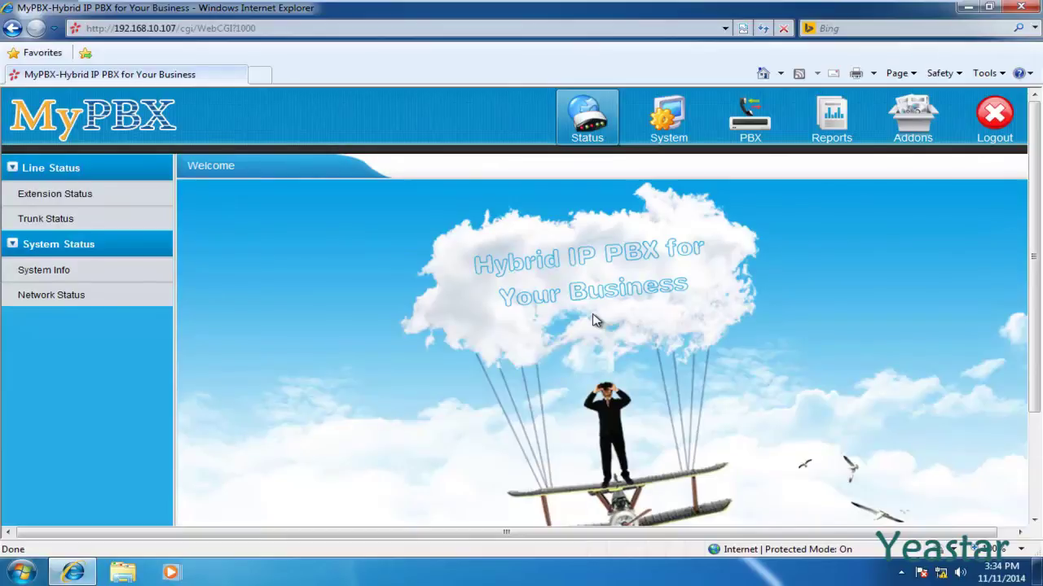
- Go to PBX > Outbound Routes to list the pstnout route with dial pattern 9
left_click(743, 145)
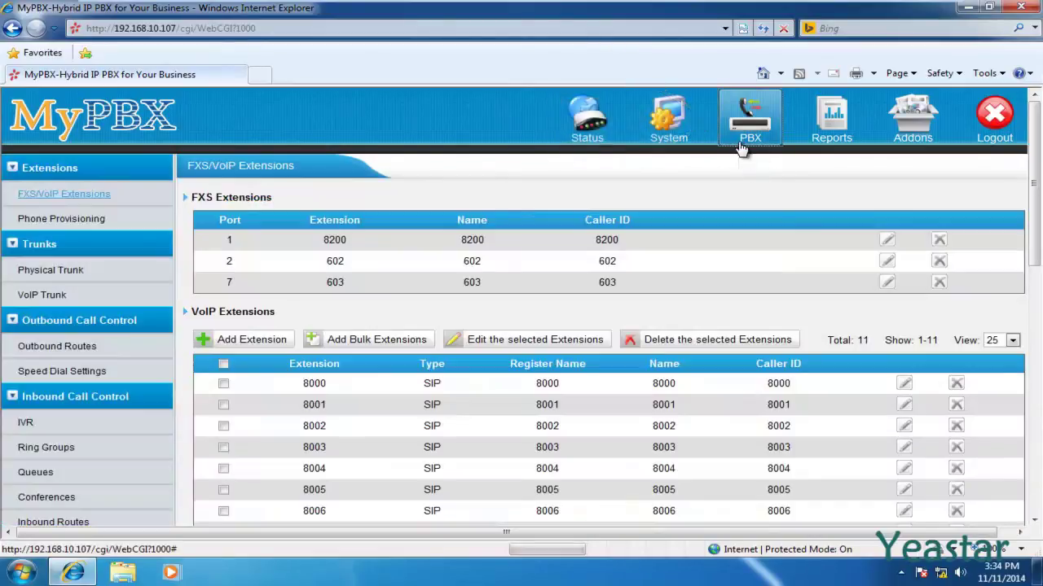
left_click(84, 281)
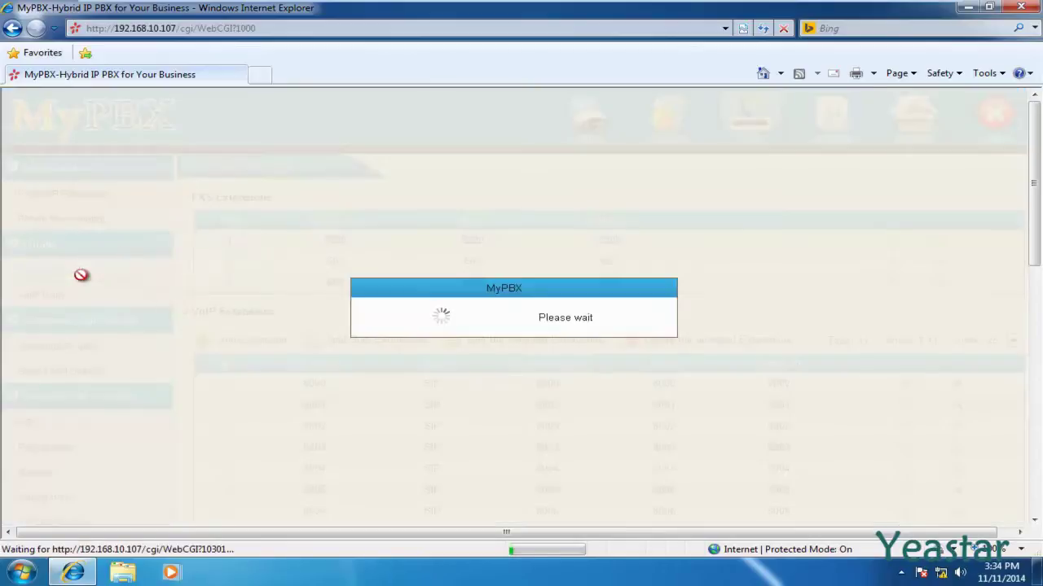
scroll(84, 281, "down", 1)
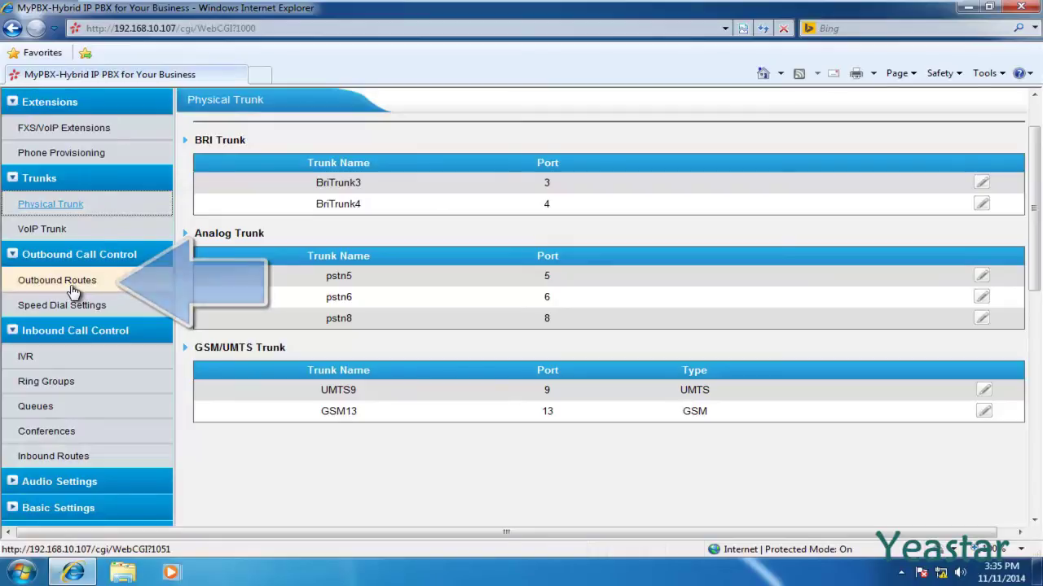
left_click(71, 285)
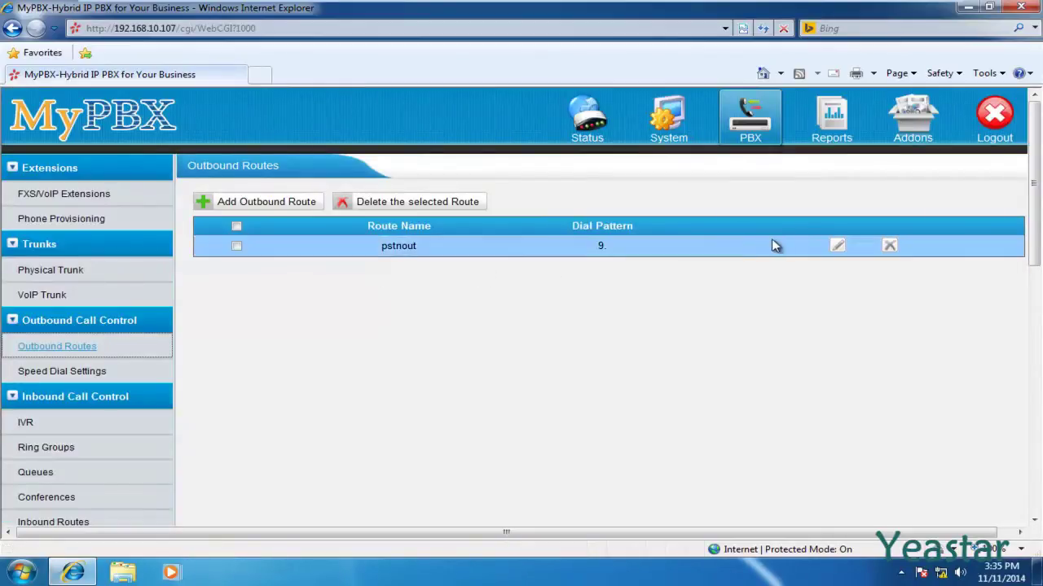
- Edit pstnout: change dial pattern 9. to X., clear strip digits, and add all extensions
left_click(836, 250)
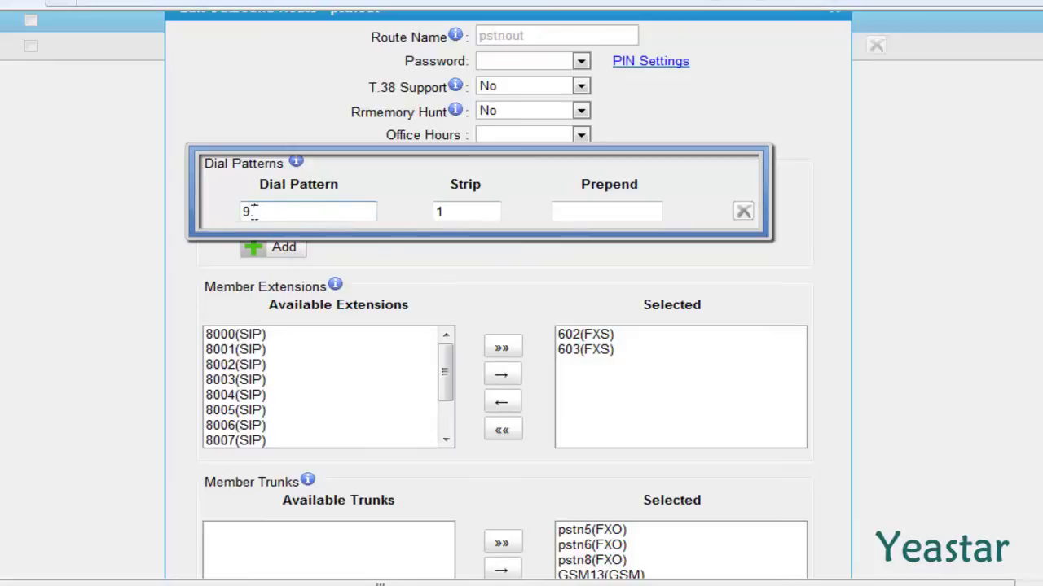
left_click_drag(253, 211, 185, 204)
type("X.")
key("Tab")
key("BackSpace")
left_click(198, 212)
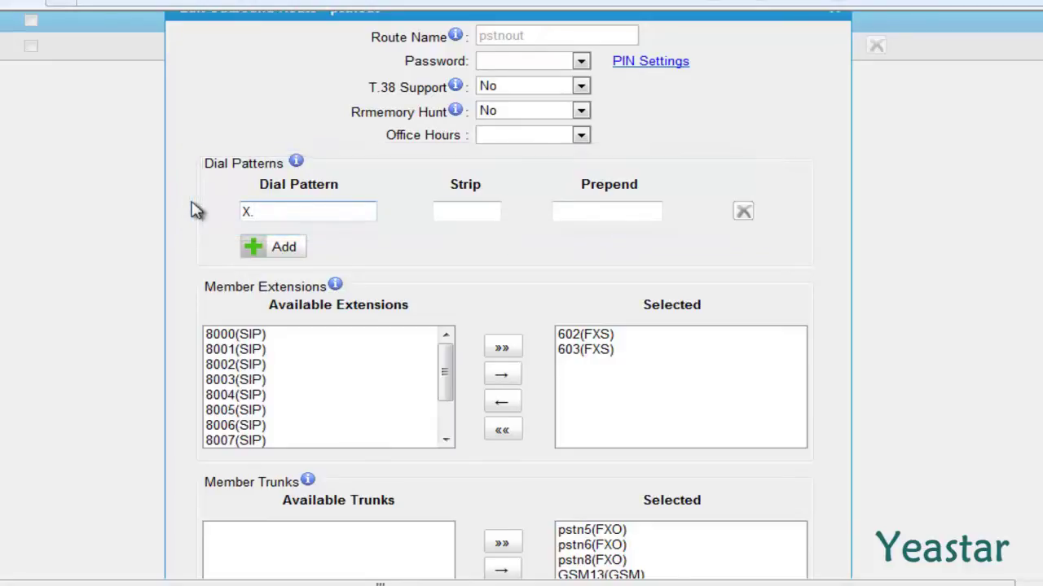
scroll(196, 211, "down", 3)
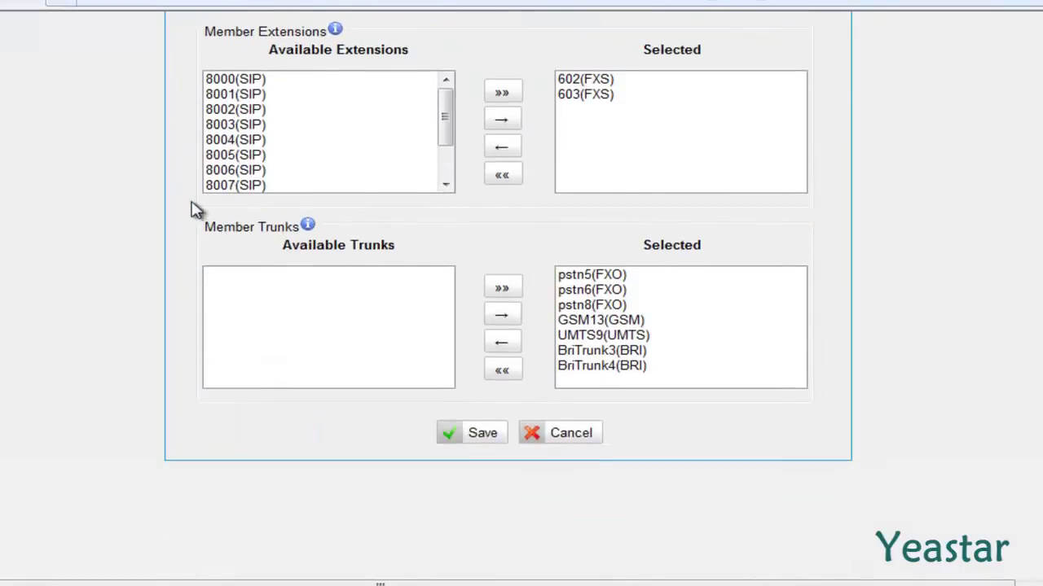
left_click(503, 95)
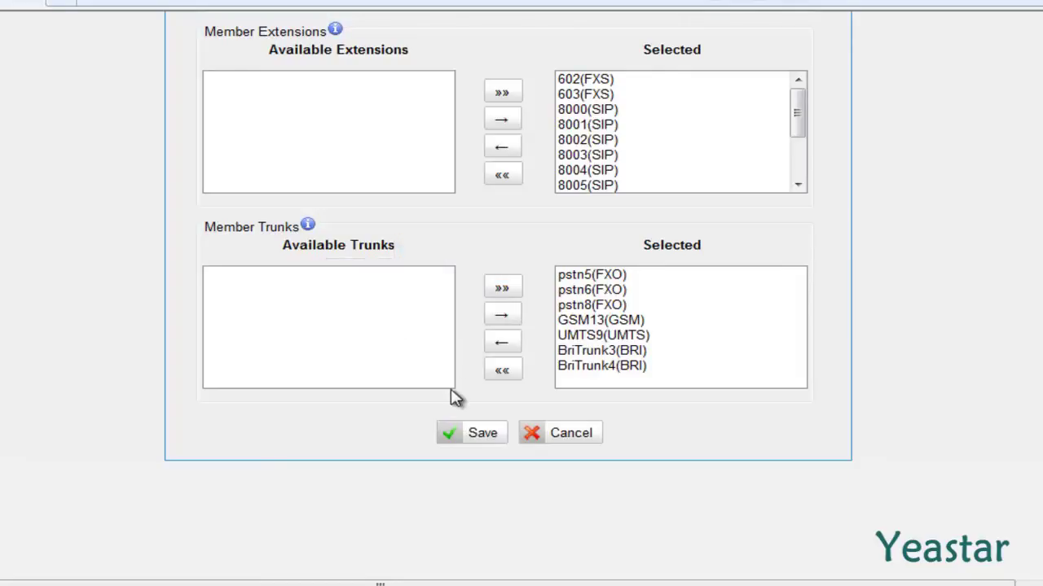
- Save the edited pstnout outbound route with dial pattern X
left_click(450, 438)
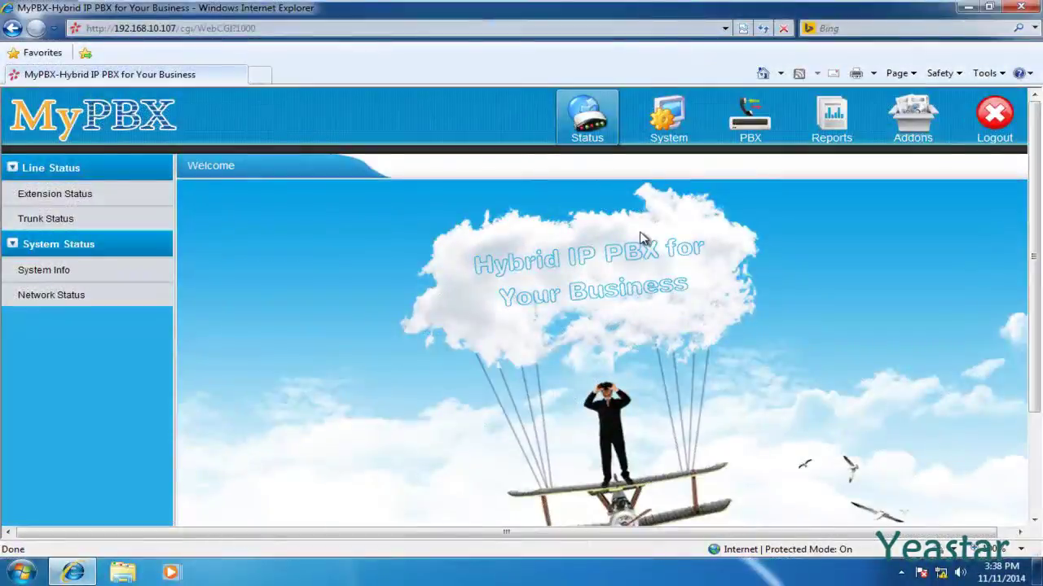
- Open the pstnin route's settings from PBX > Inbound Routes
left_click(747, 143)
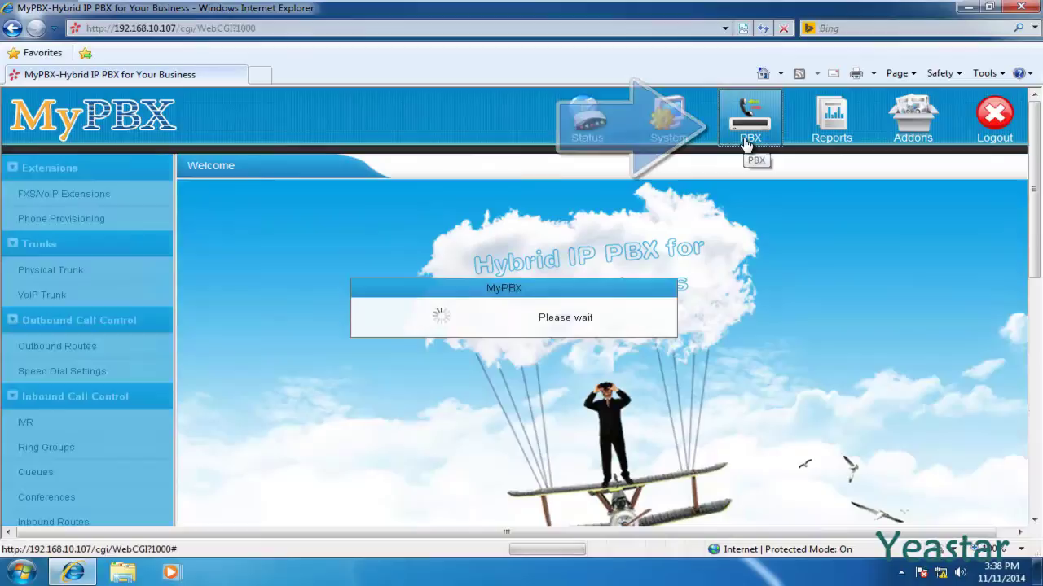
scroll(747, 143, "down", 3)
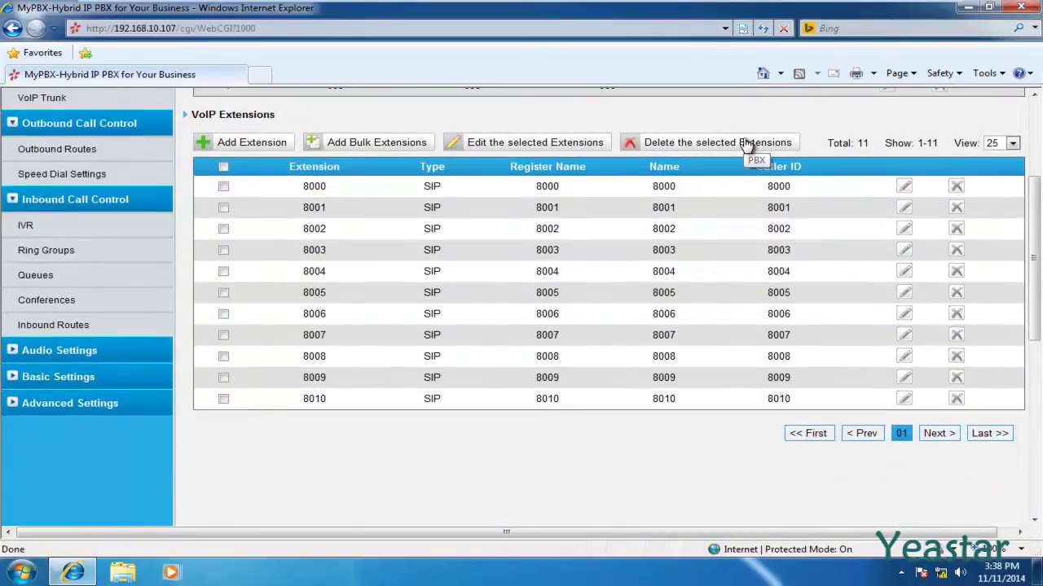
left_click(87, 332)
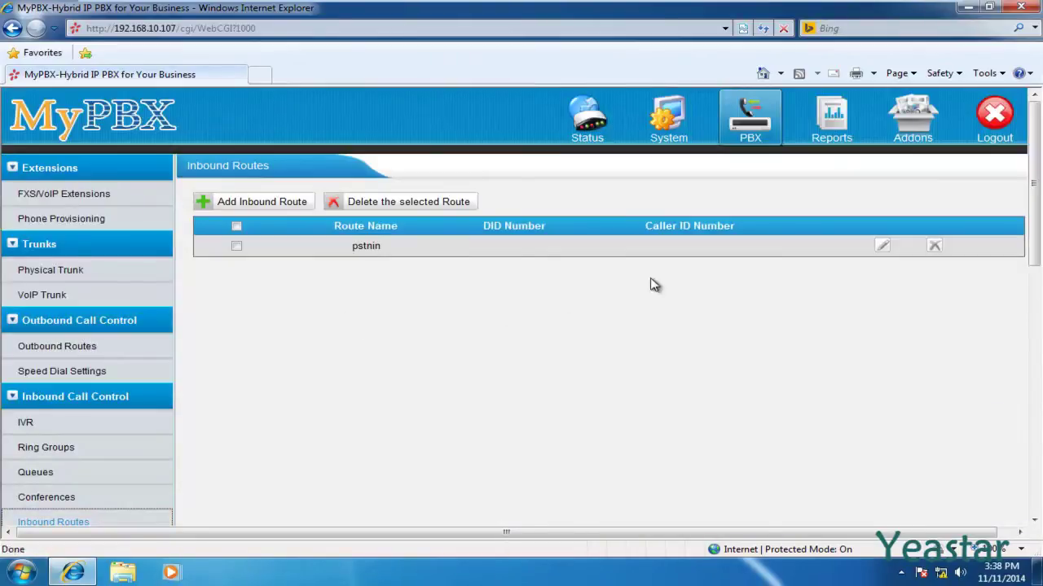
left_click(878, 250)
- Set both office-hours and non-office-hours destinations to IVR -- welcome
scroll(878, 251, "down", 2)
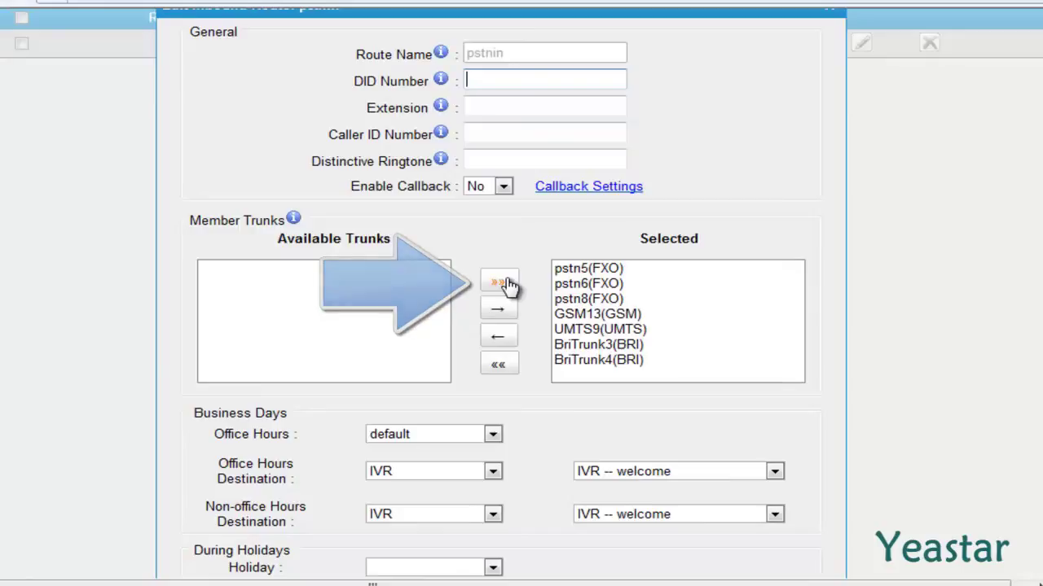
scroll(506, 285, "down", 5)
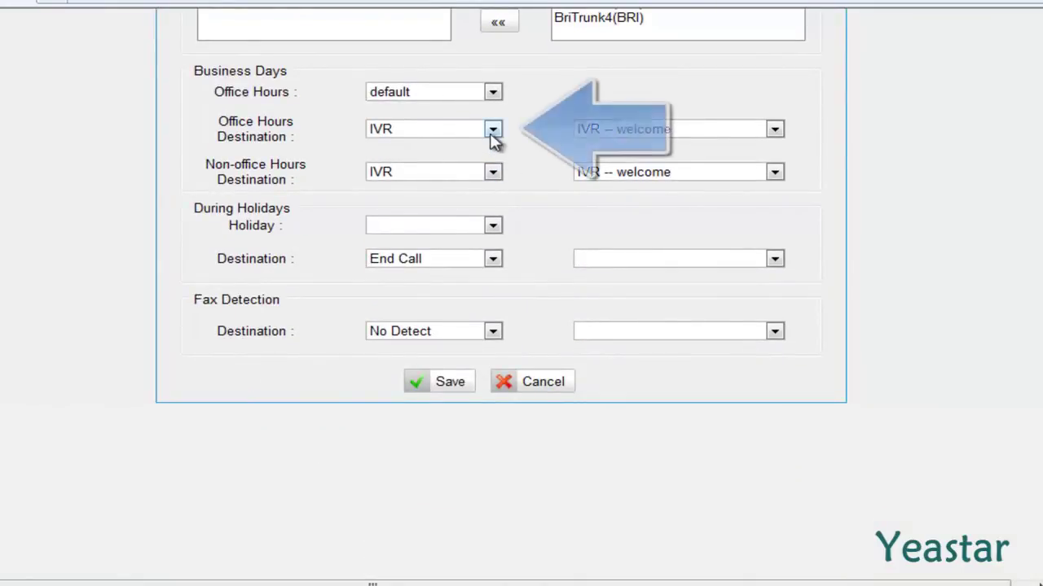
left_click(493, 131)
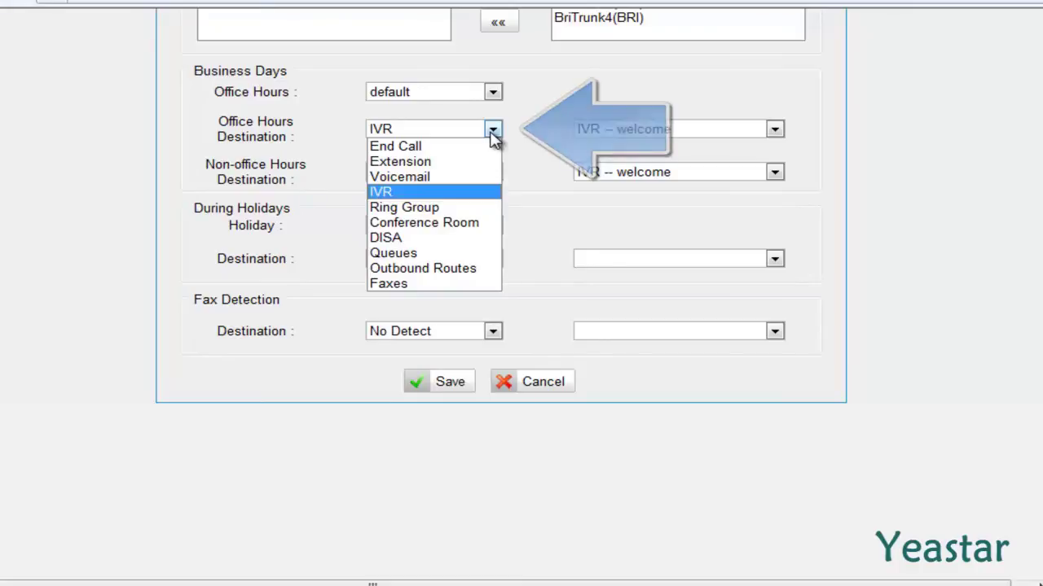
left_click(493, 133)
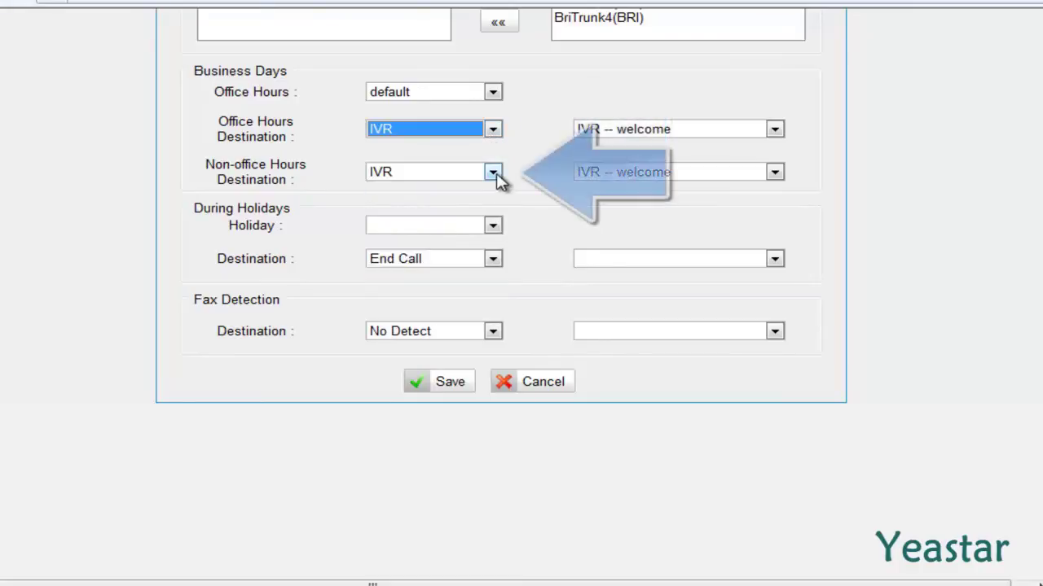
left_click(495, 174)
left_click(494, 173)
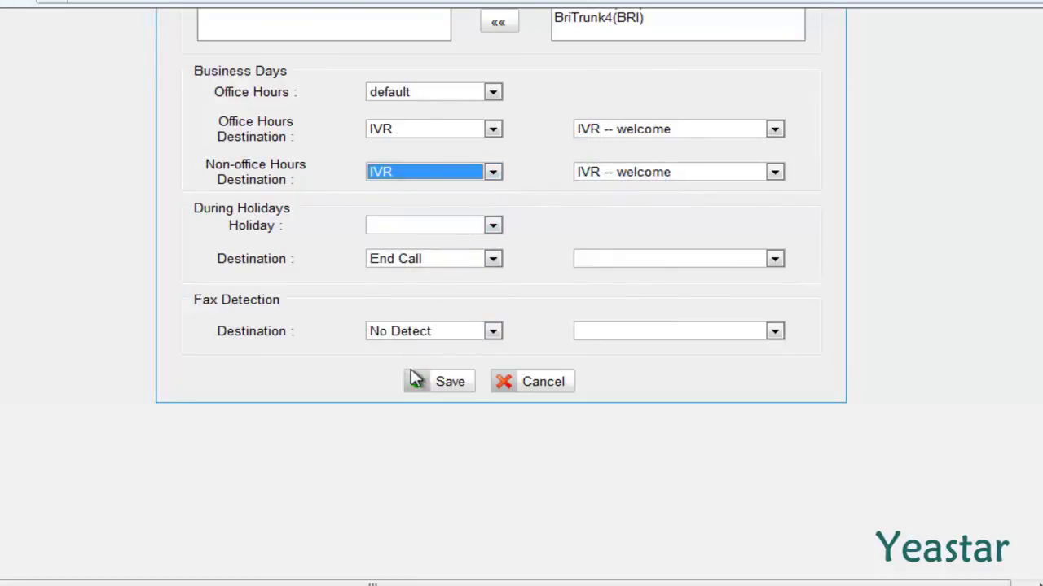
- Save the pstnin inbound route and apply the changes so the PBX reloads
left_click(415, 391)
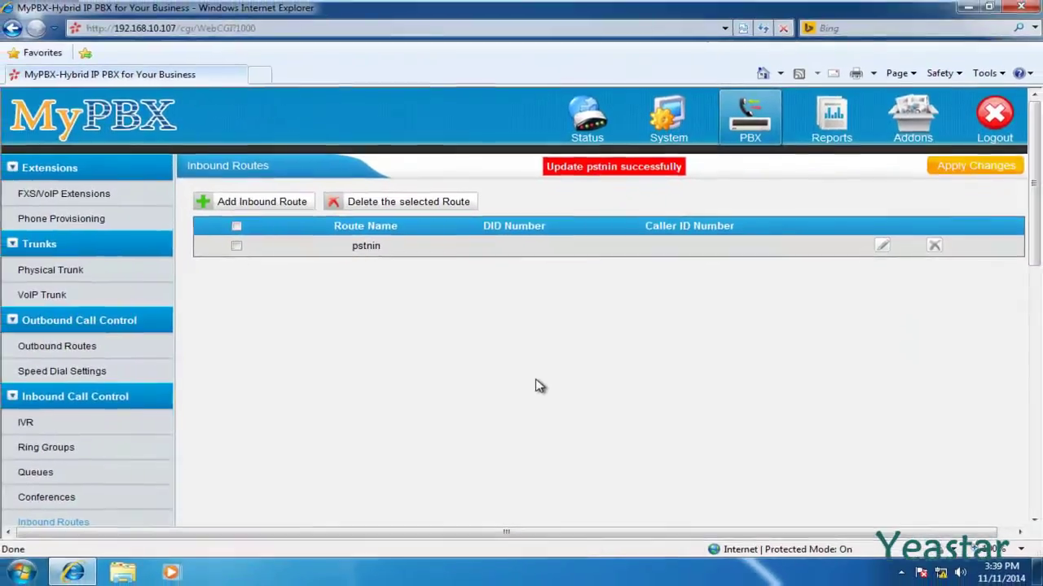
left_click(965, 167)
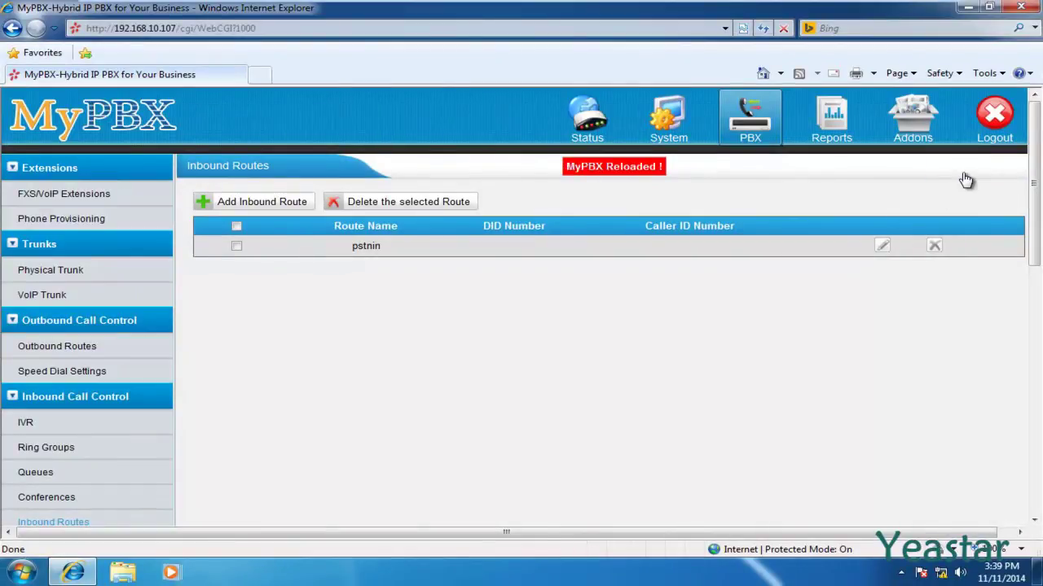